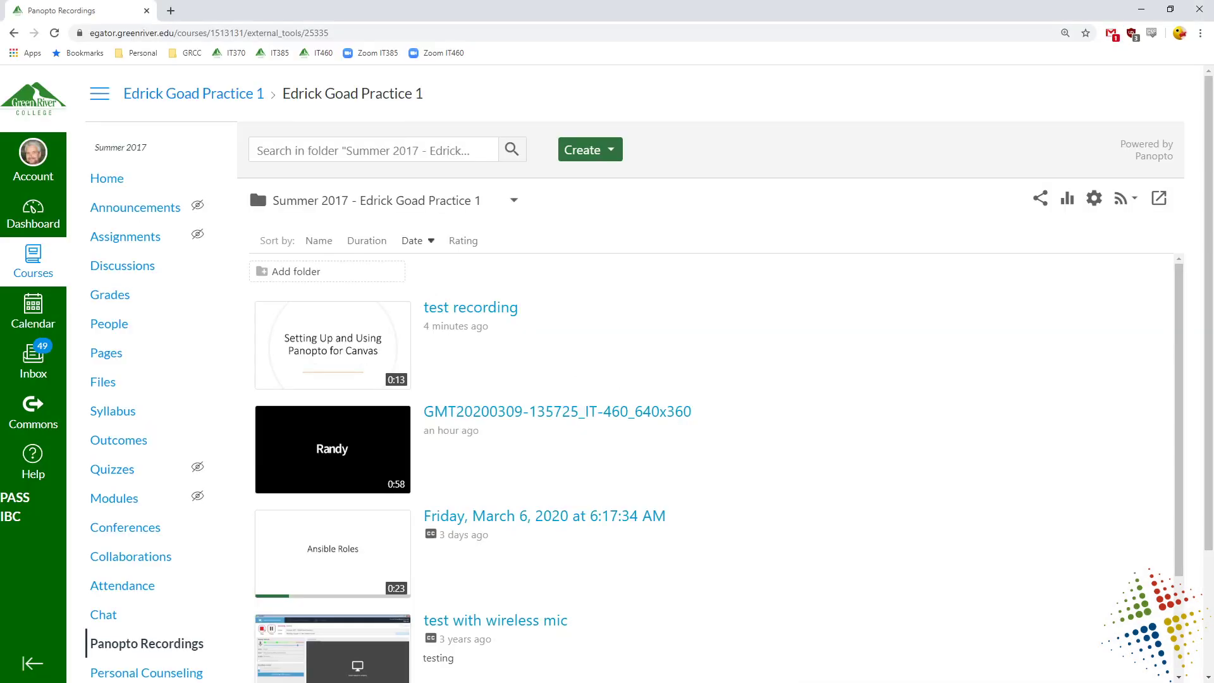
- Scroll through the Summer 2017 Panopto Recordings list, including 'test recording'
scroll(826, 498, down, 2)
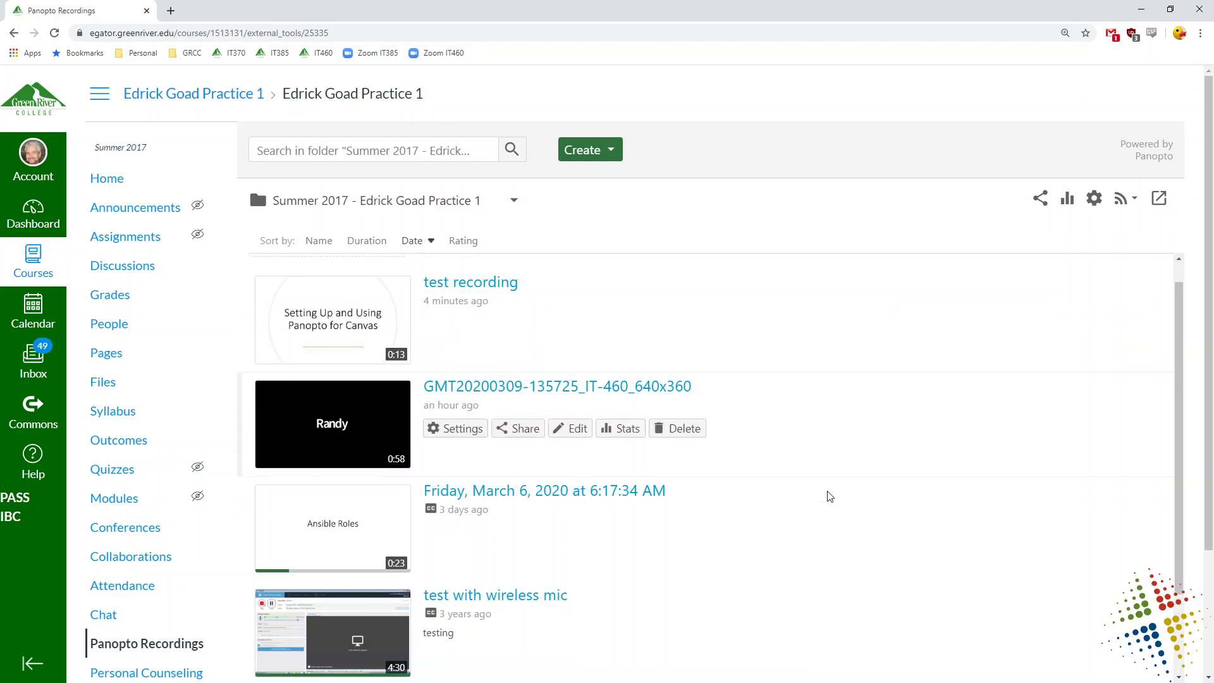
scroll(827, 498, up, 2)
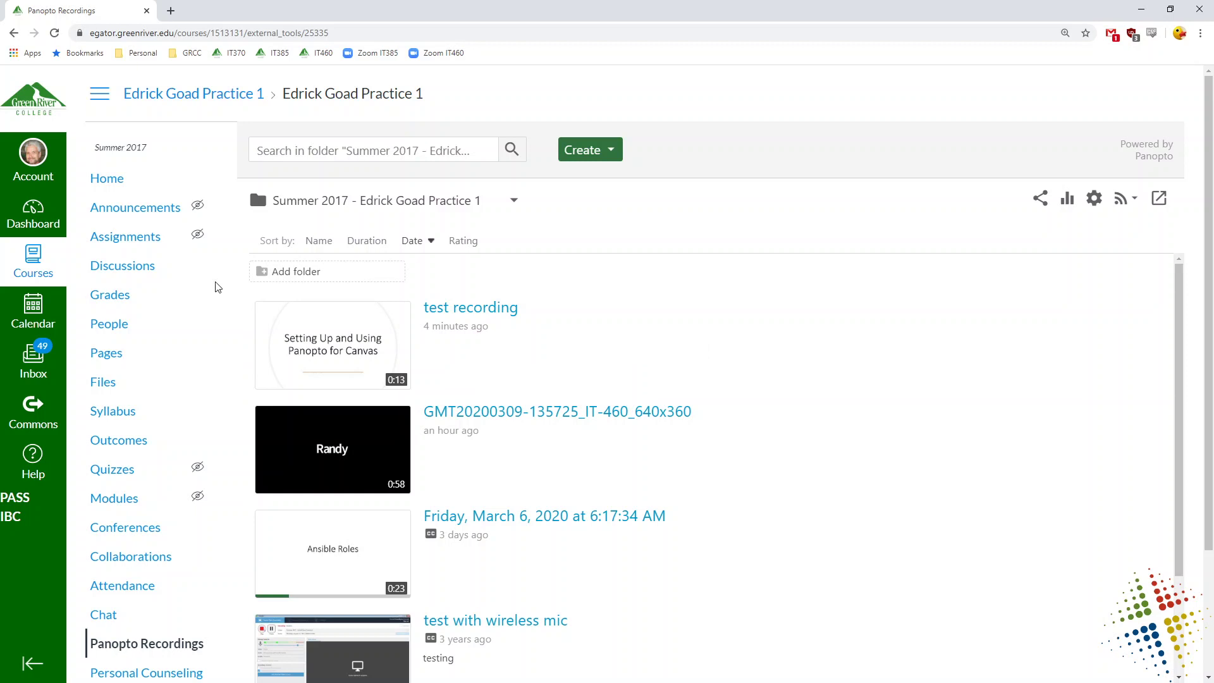
- From the Assignments page, create a new assignment named 'test'
click(124, 238)
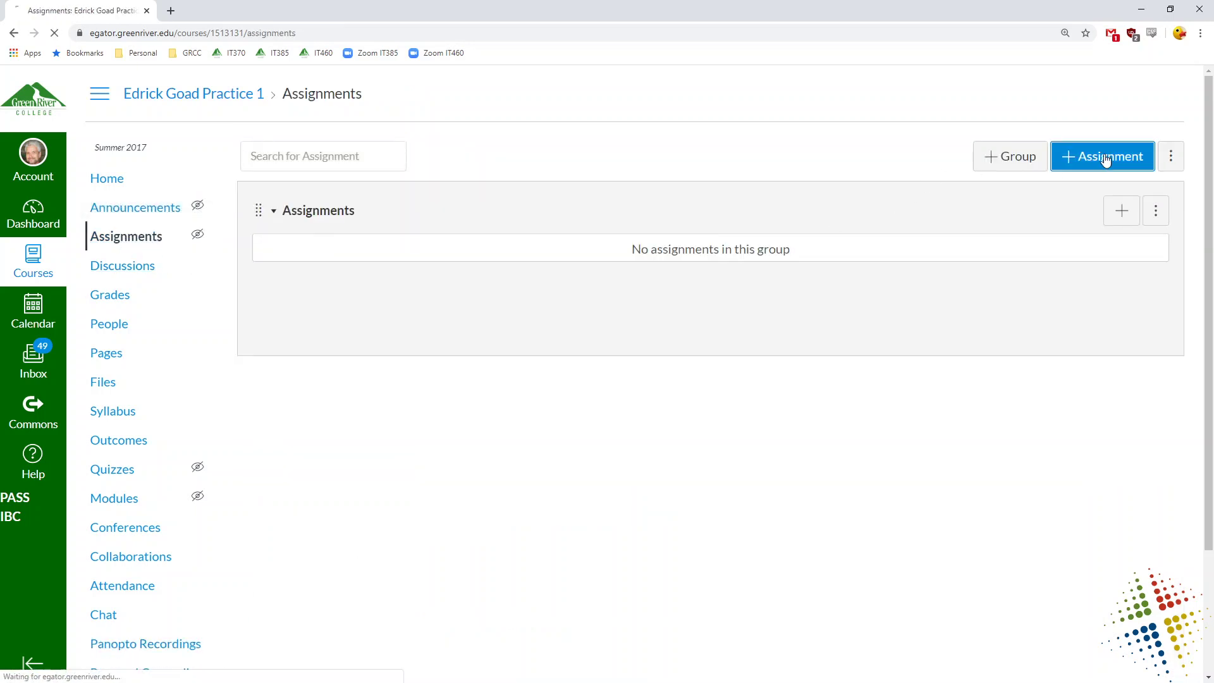
click(1103, 157)
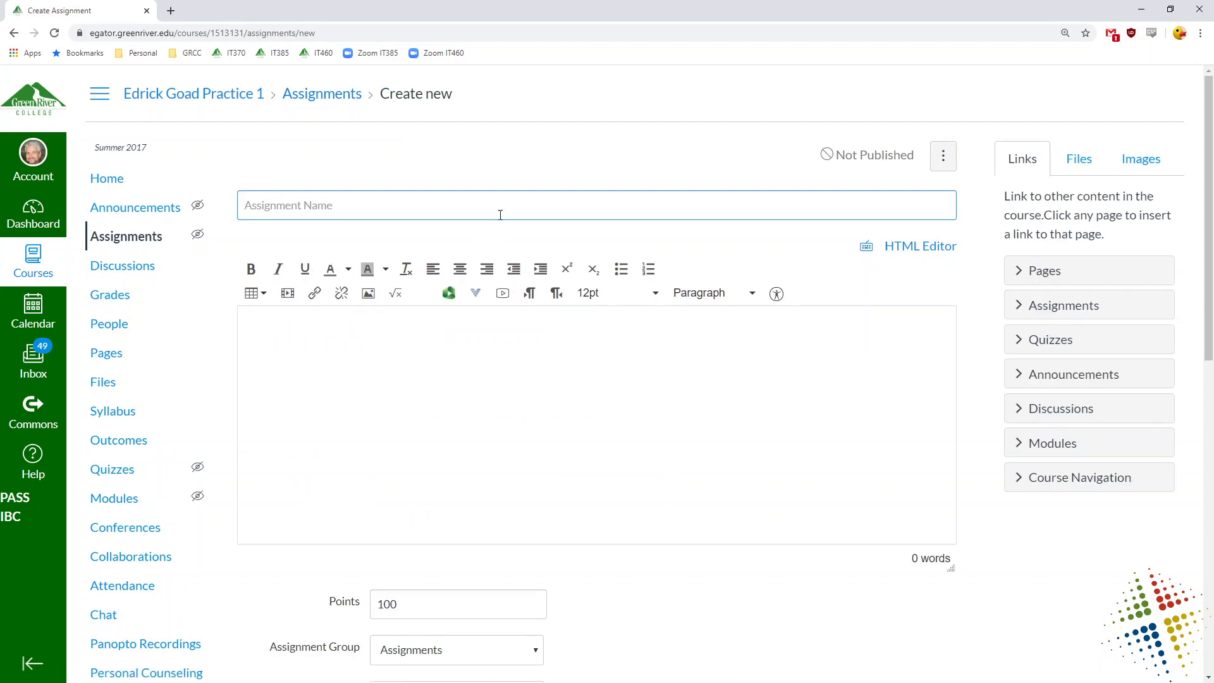
click(500, 214)
text(test)
key(Tab)
key(Tab)
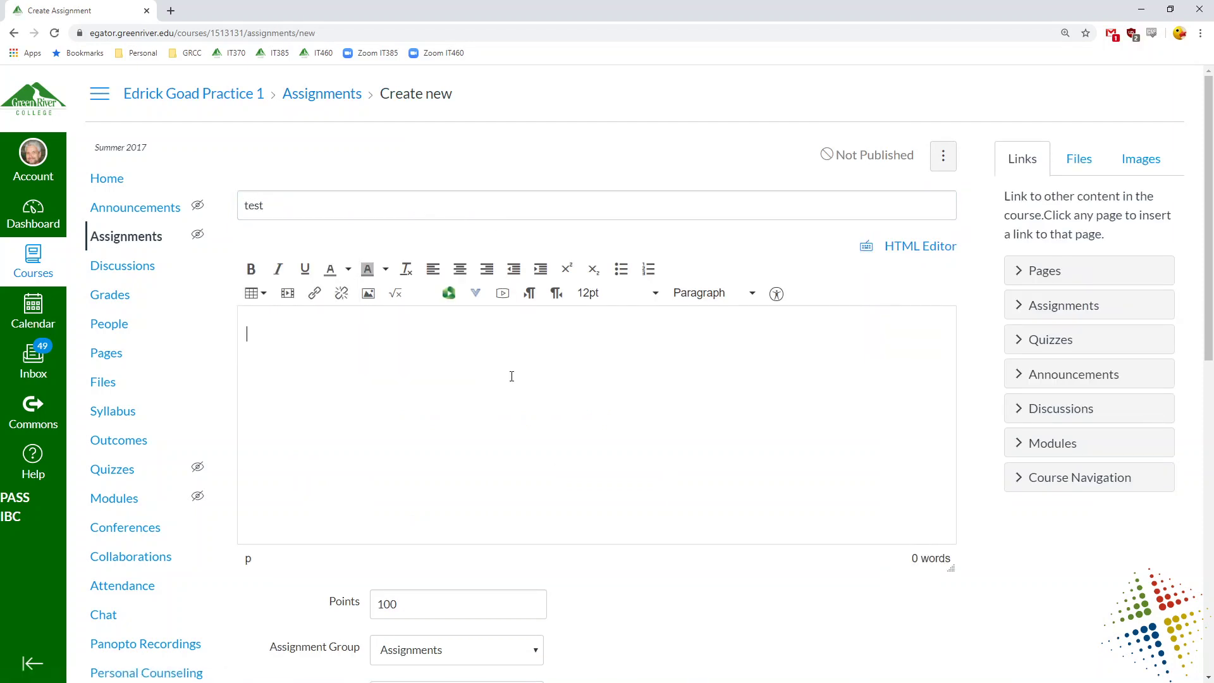
- Write the description 'Watch the following video. When finished, write a paper' and start a new line
text(What)
key(BackSpace)
key(BackSpace)
text(a)
key(BackSpace)
text(atch the follo)
text(wing videos)
key(BackSpace)
key(BackSpace)
key(BackSpace)
text(w)
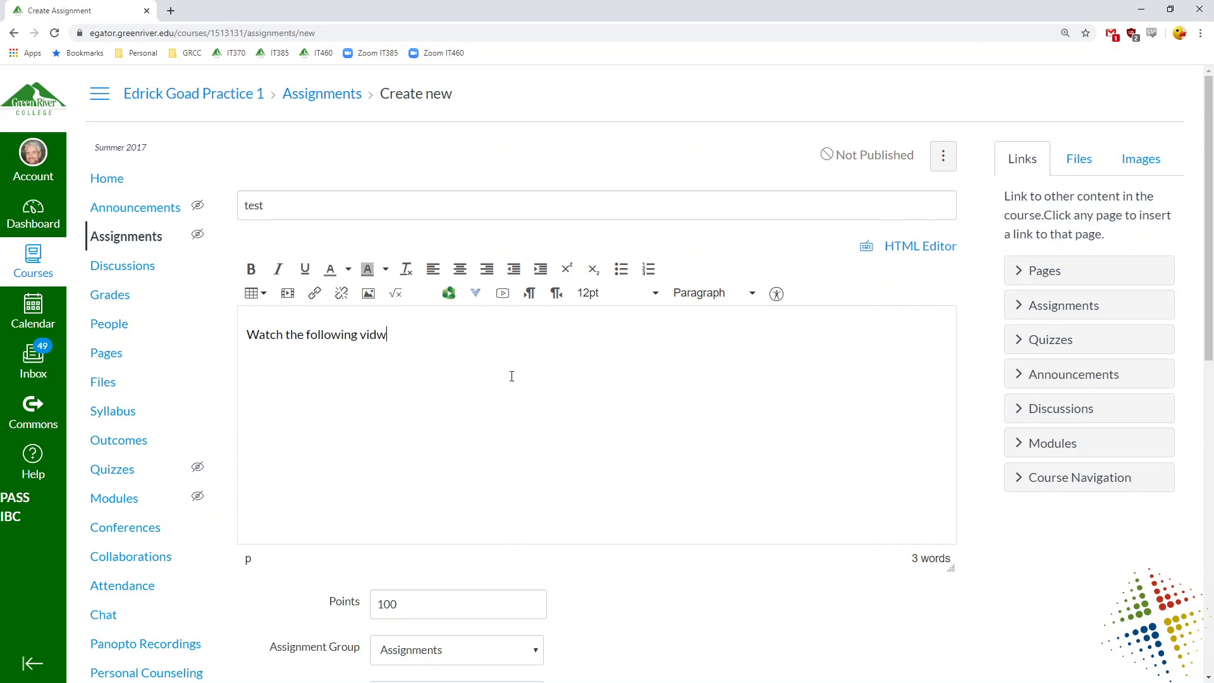
key(BackSpace)
text(eo. When finished, write a paper)
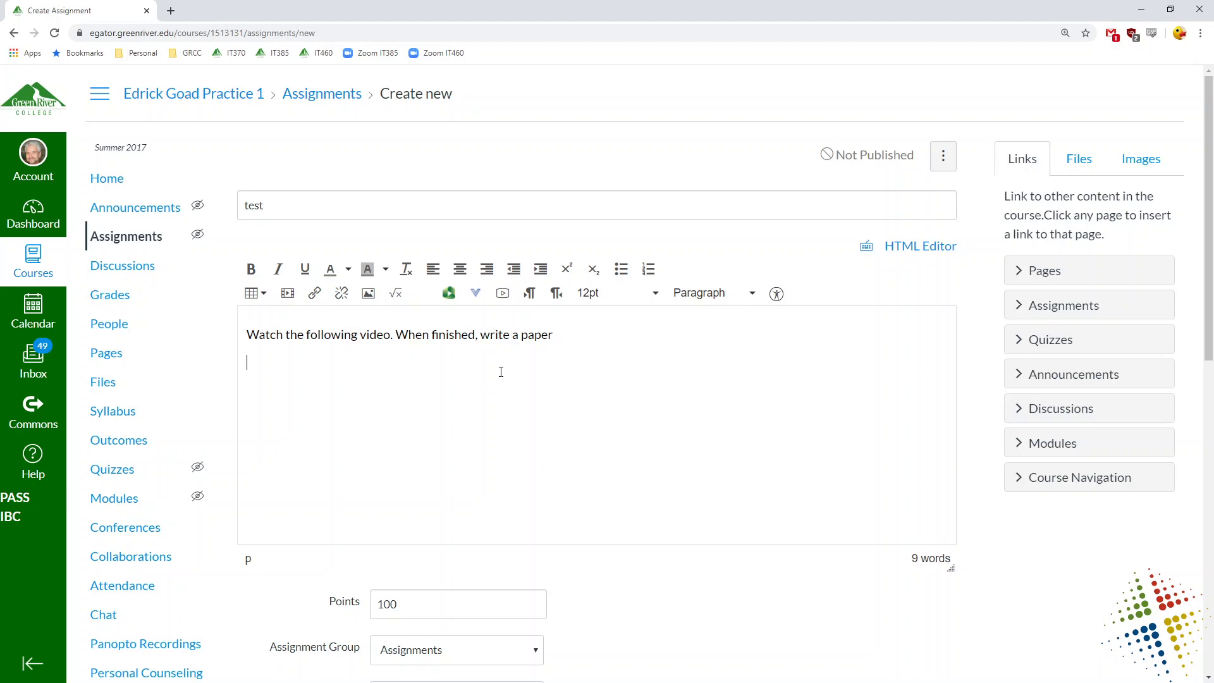
key(Return)
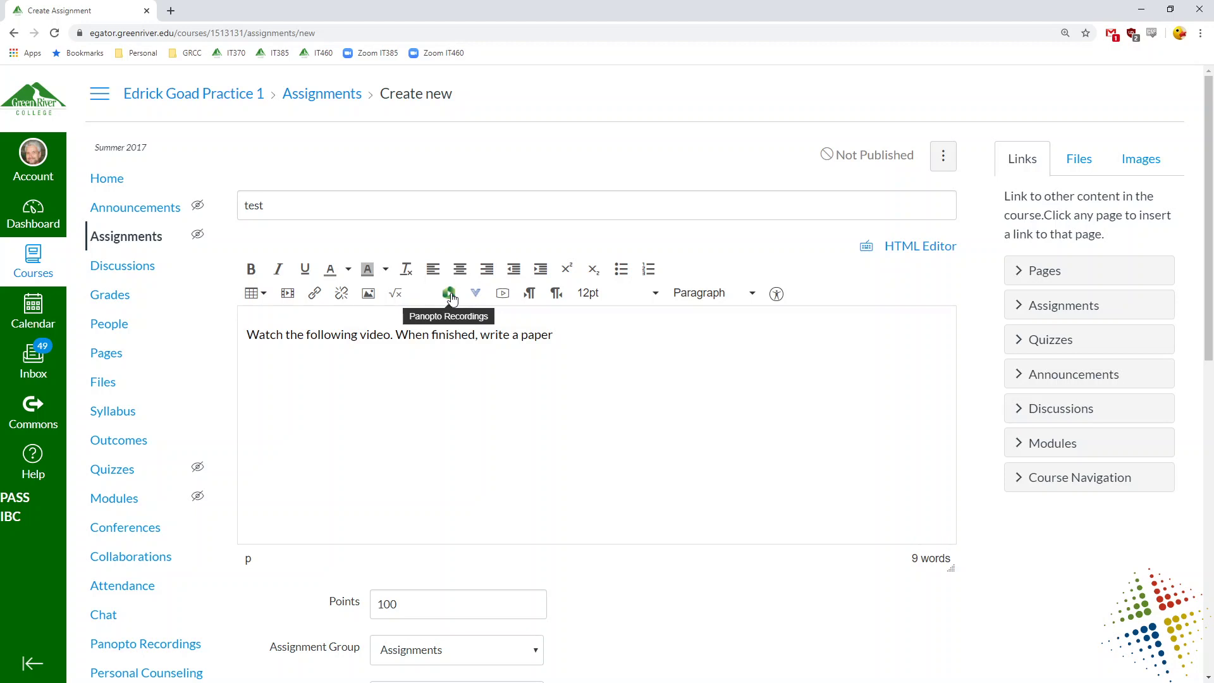
- In the Panopto picker, select 'test recording' from the Summer 2017 folder
click(449, 295)
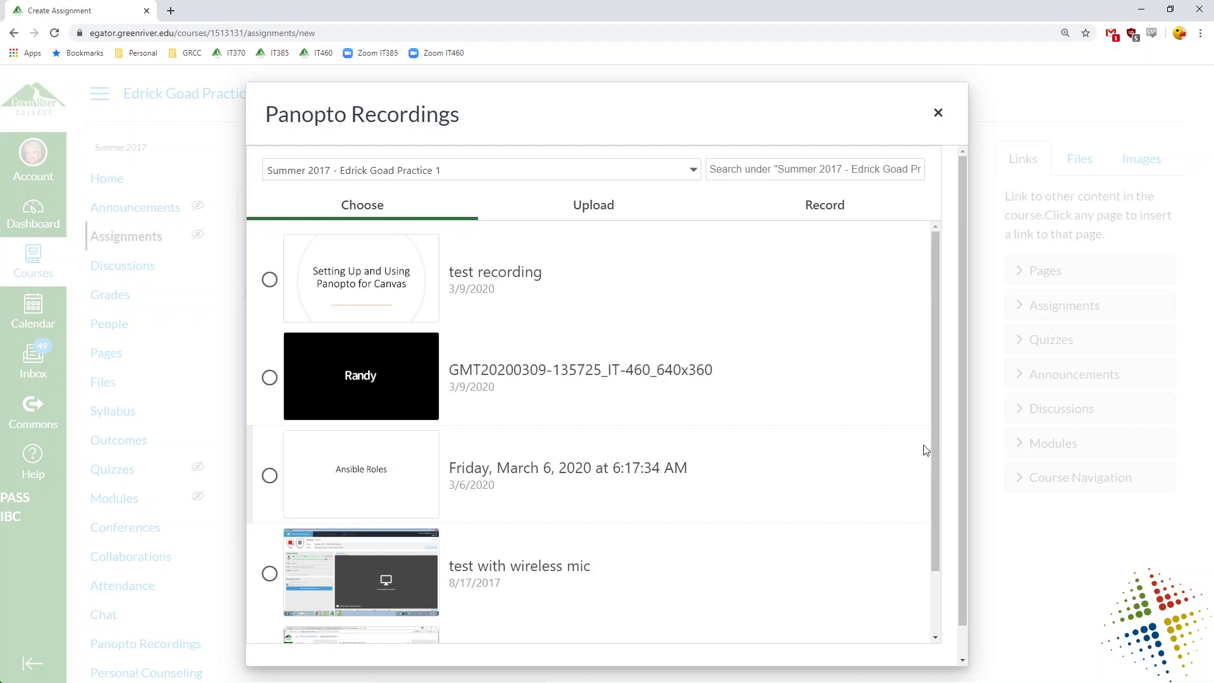
click(693, 172)
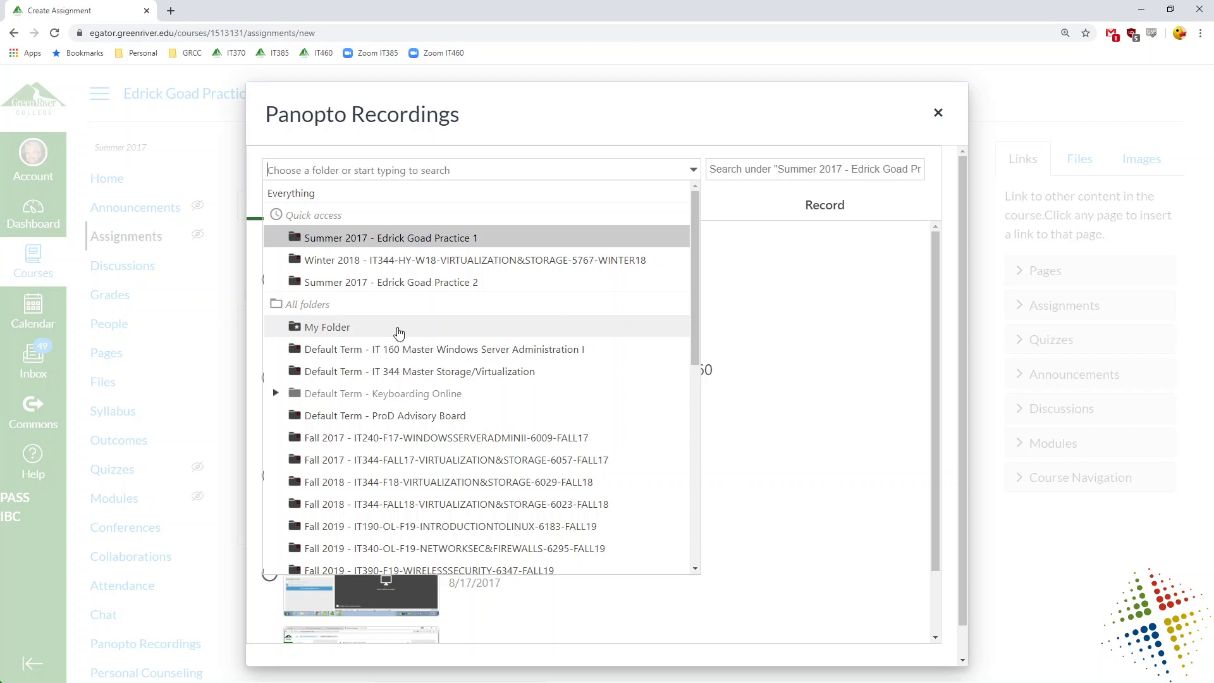
click(561, 134)
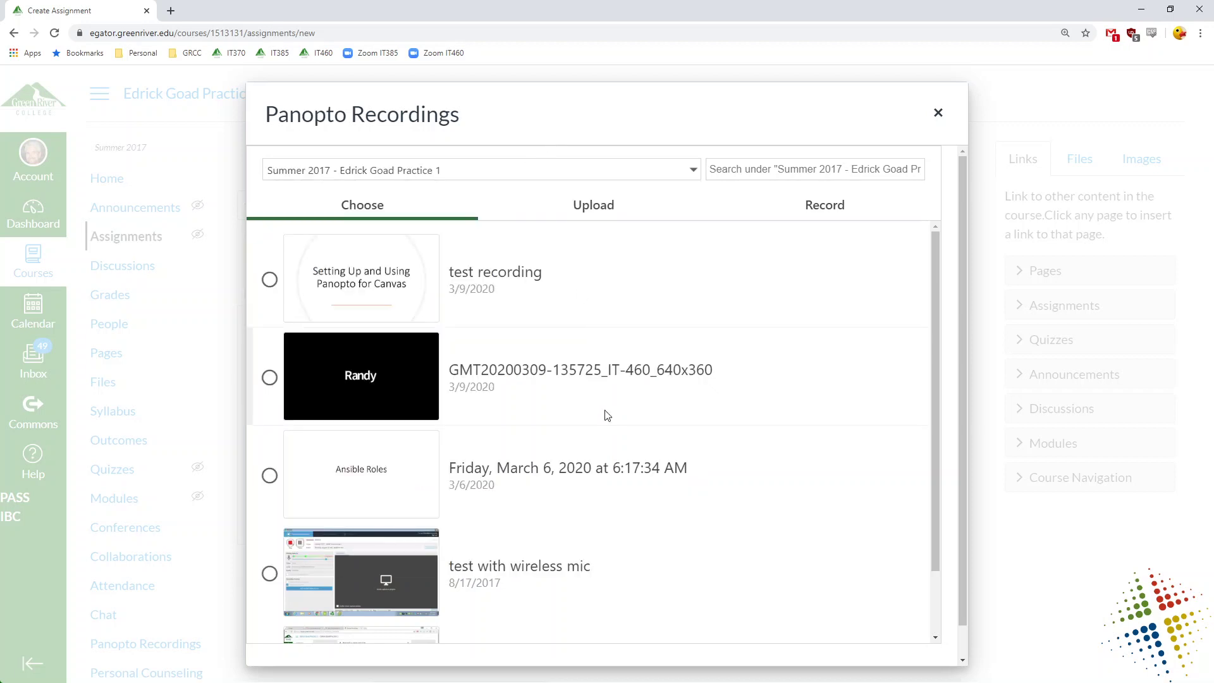
click(272, 280)
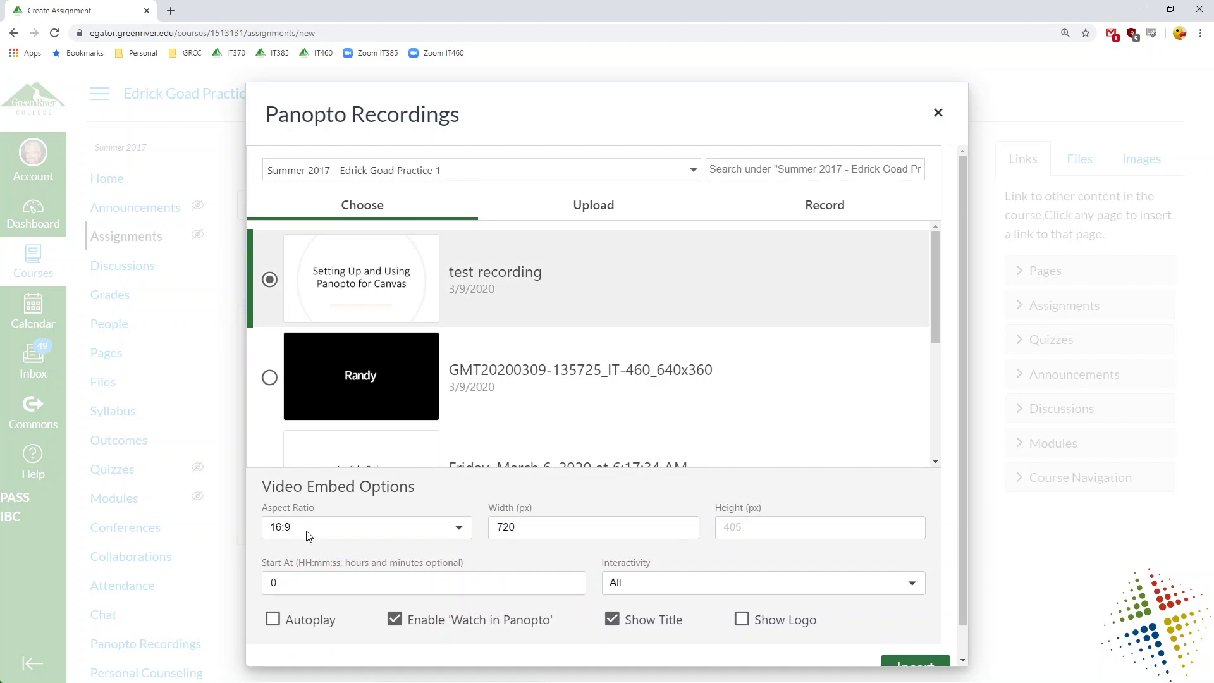
- Keep the embed options at 16:9, start time 0, interactivity All, and autoplay off
click(458, 530)
click(459, 530)
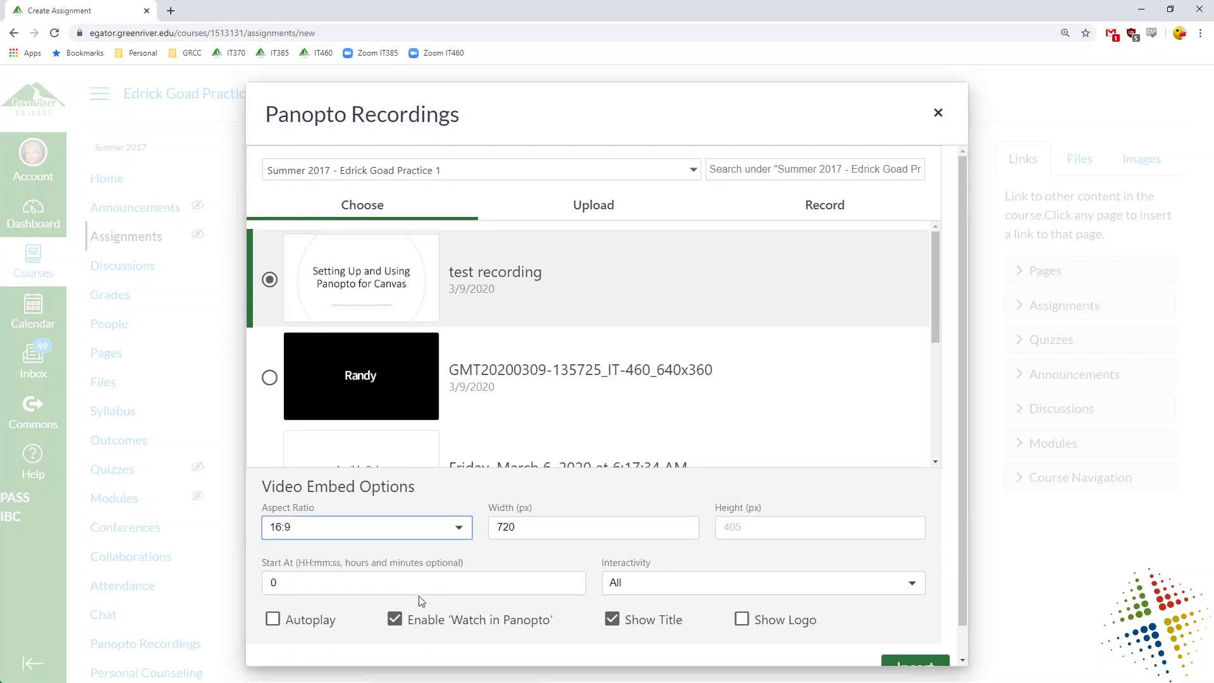
drag(308, 585, 229, 592)
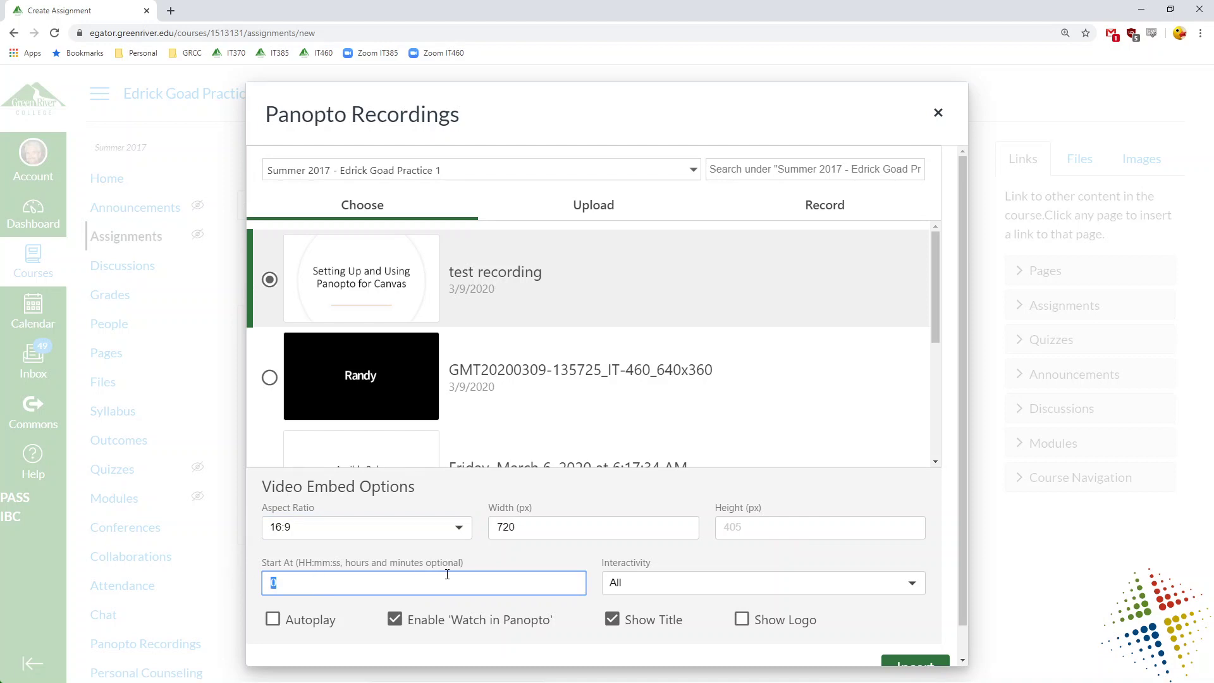
click(744, 583)
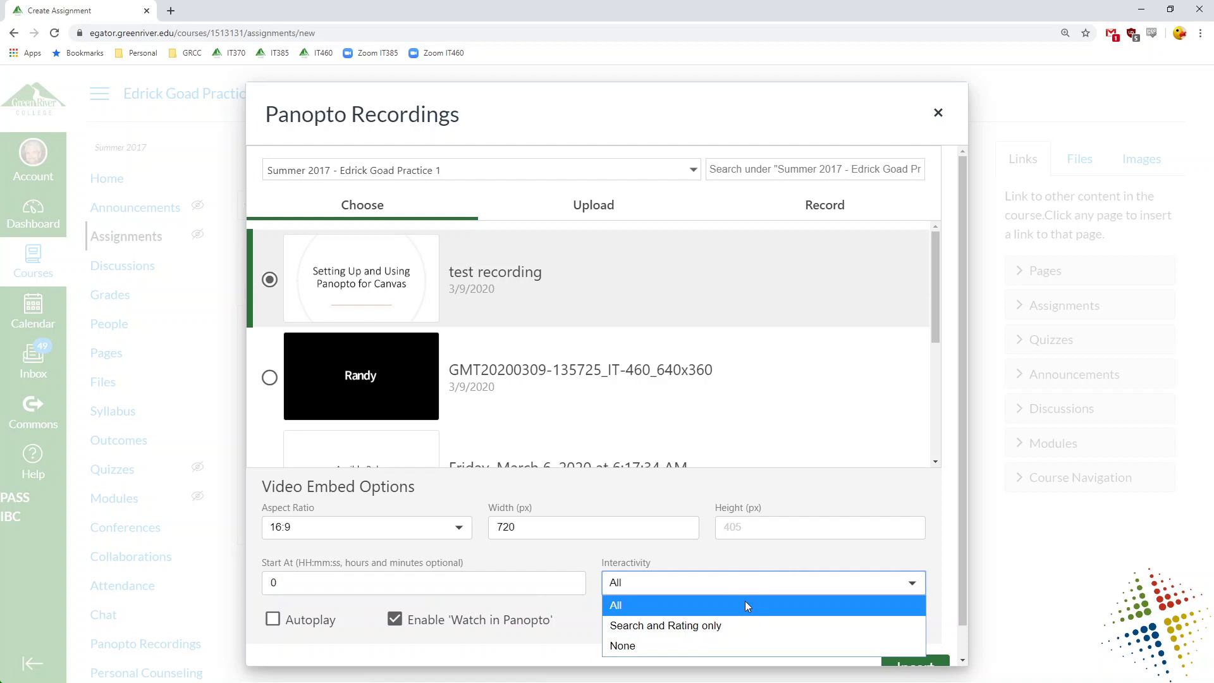
click(762, 572)
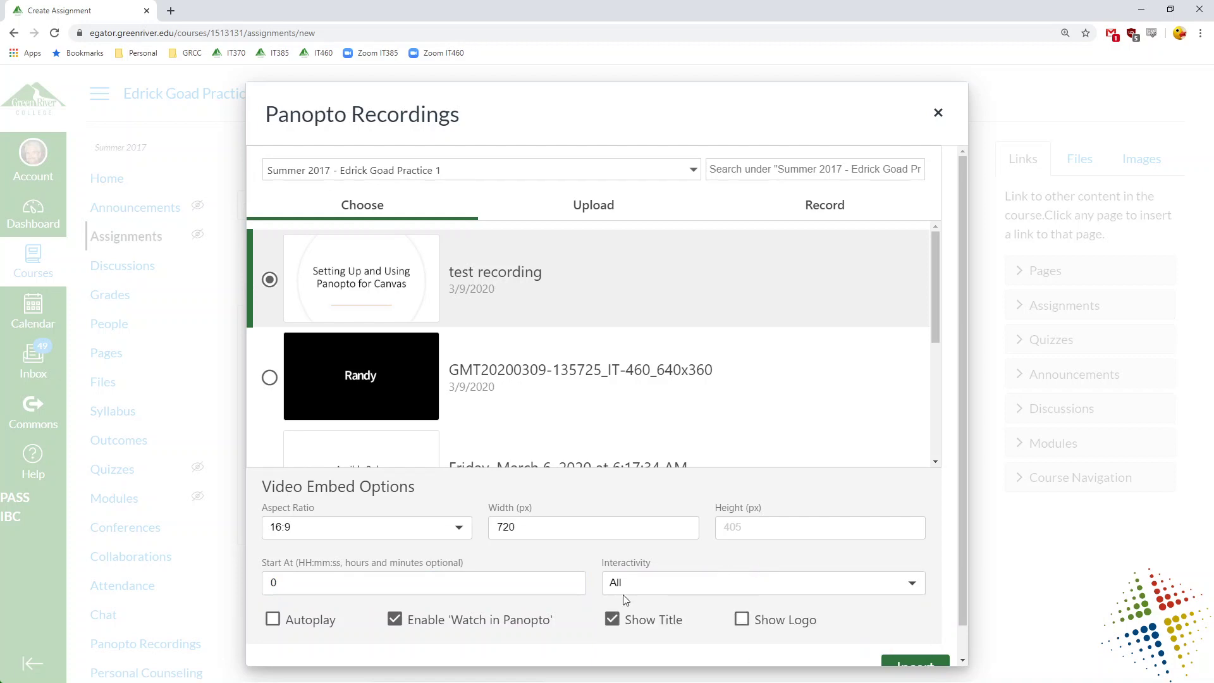
click(272, 621)
click(273, 621)
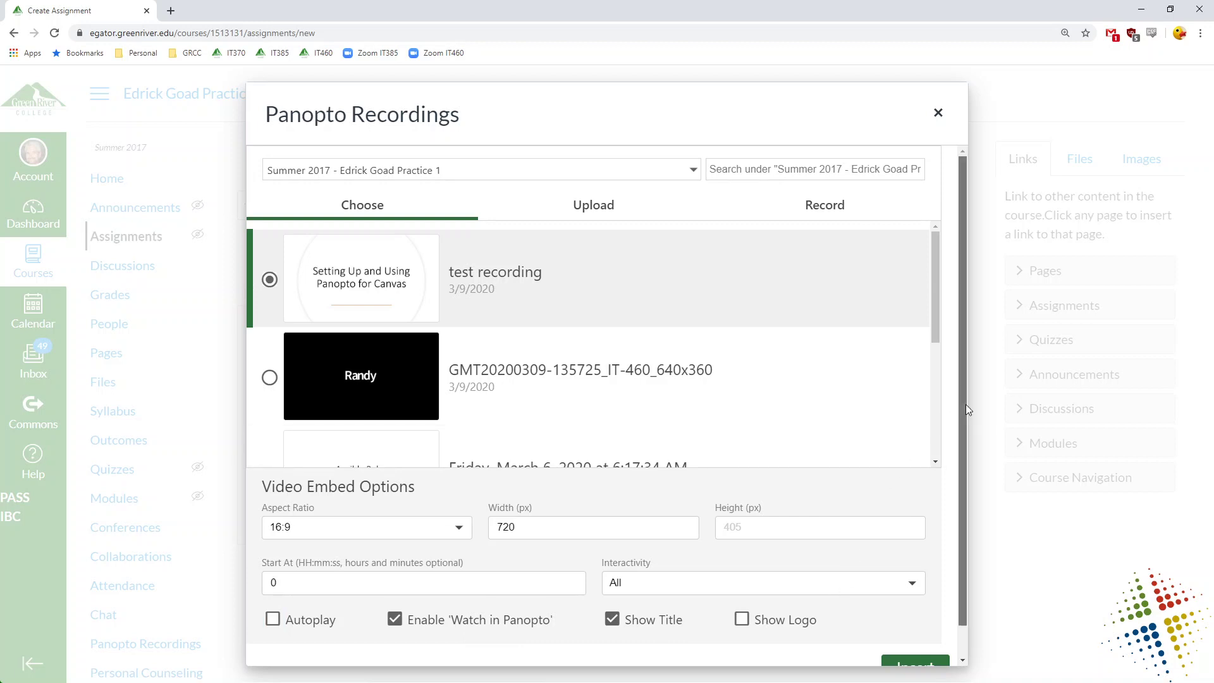
drag(965, 404, 958, 473)
- Insert 'test recording' into the assignment description and attempt to save and publish
click(936, 640)
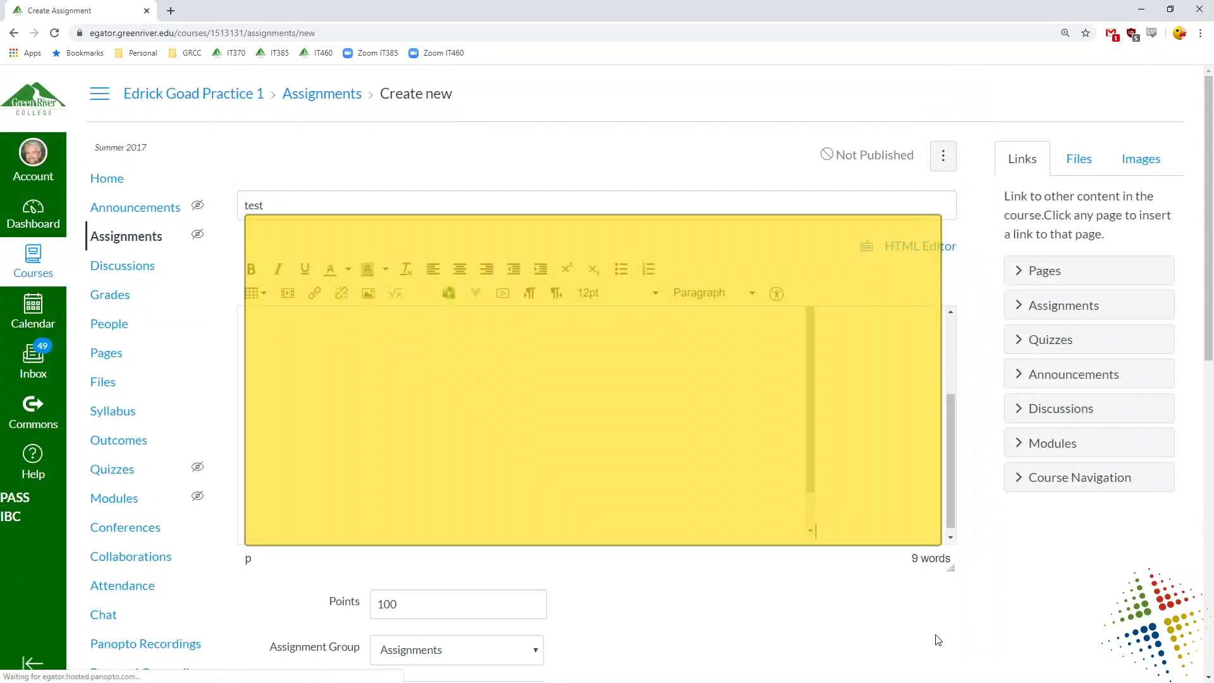
drag(954, 474, 937, 386)
drag(292, 322, 479, 334)
drag(951, 408, 952, 488)
scroll(1032, 591, down, 10)
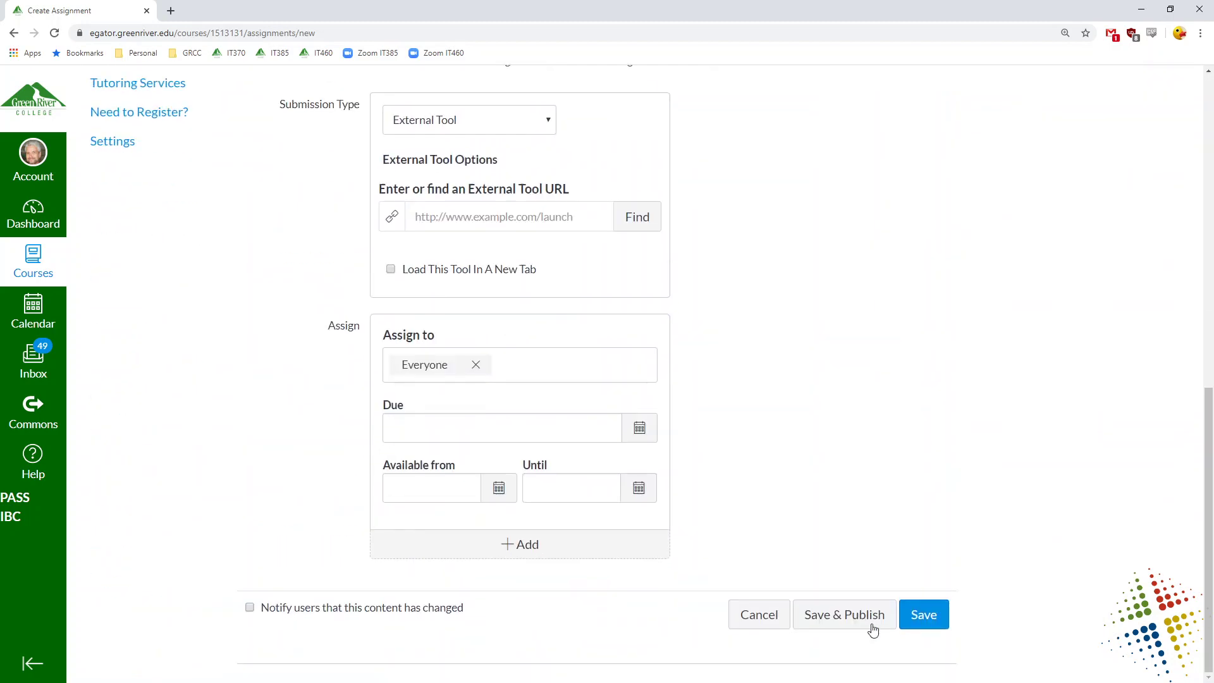
click(853, 625)
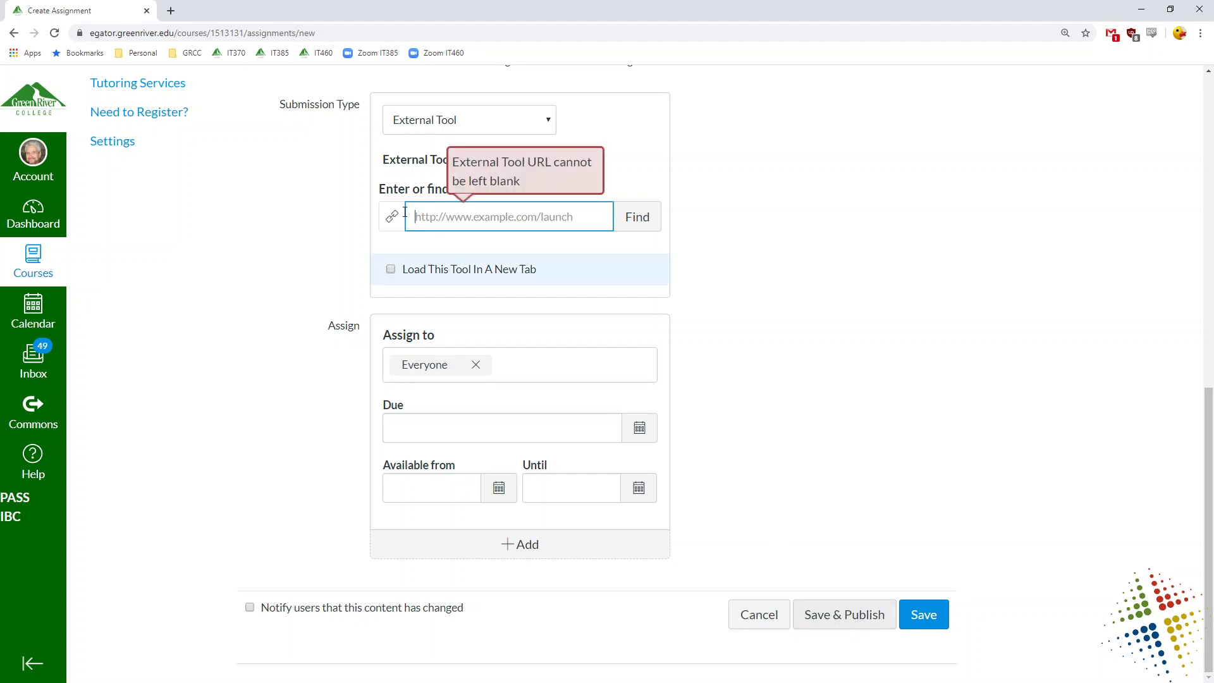
- Set the submission type to Online with File Uploads, then save and publish the assignment
scroll(355, 354, up, 2)
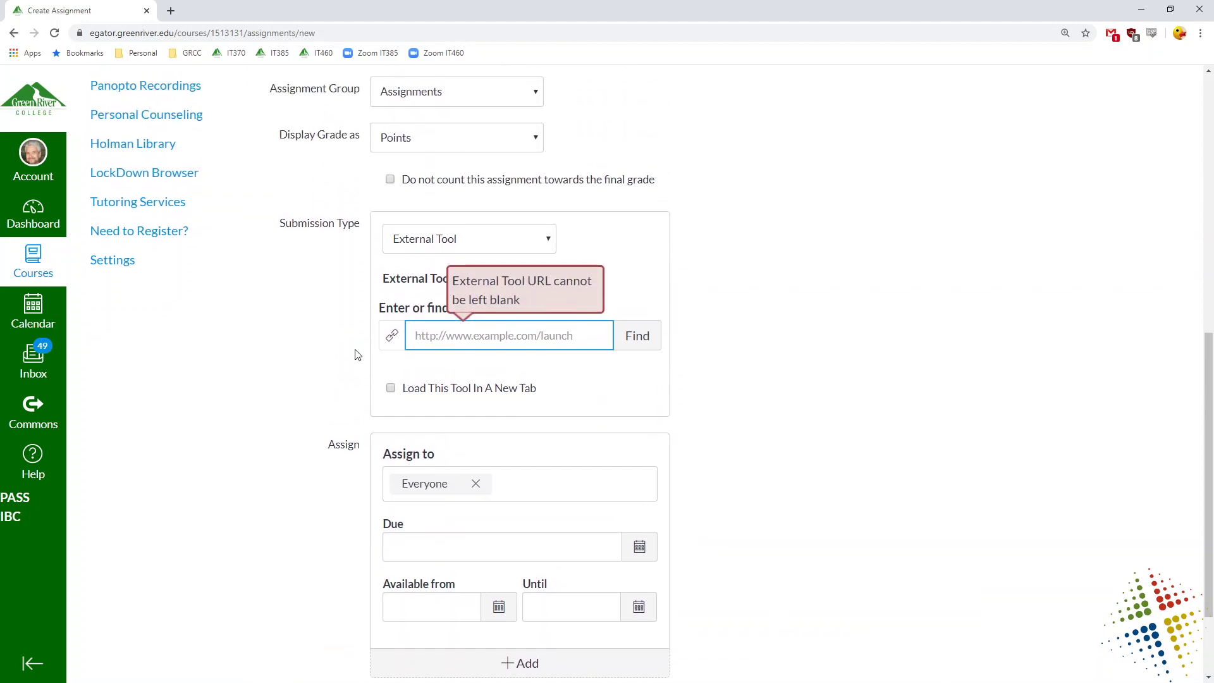
click(435, 250)
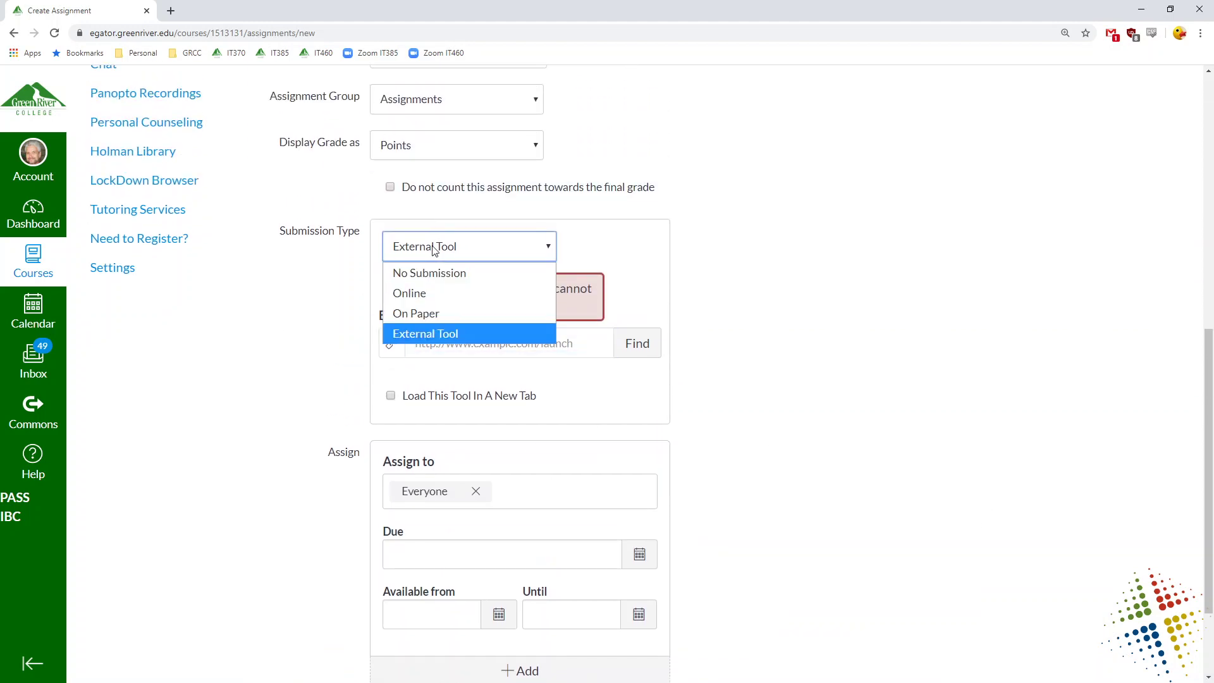
click(443, 293)
click(390, 409)
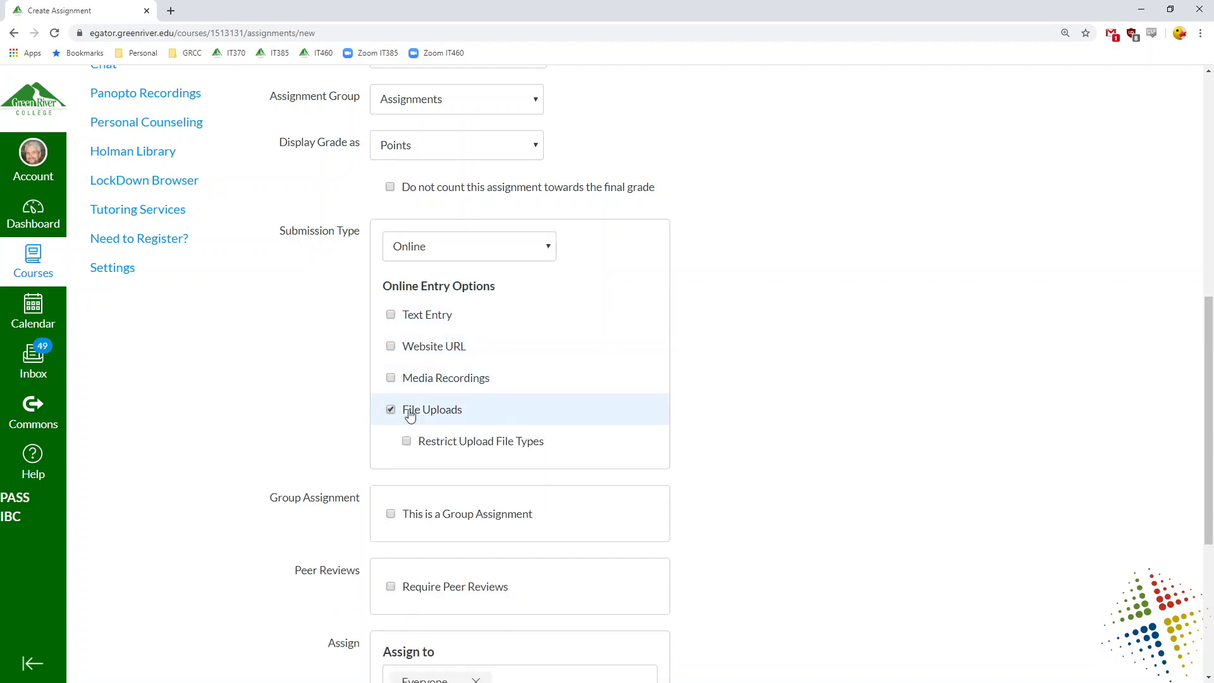
scroll(827, 414, down, 5)
click(853, 613)
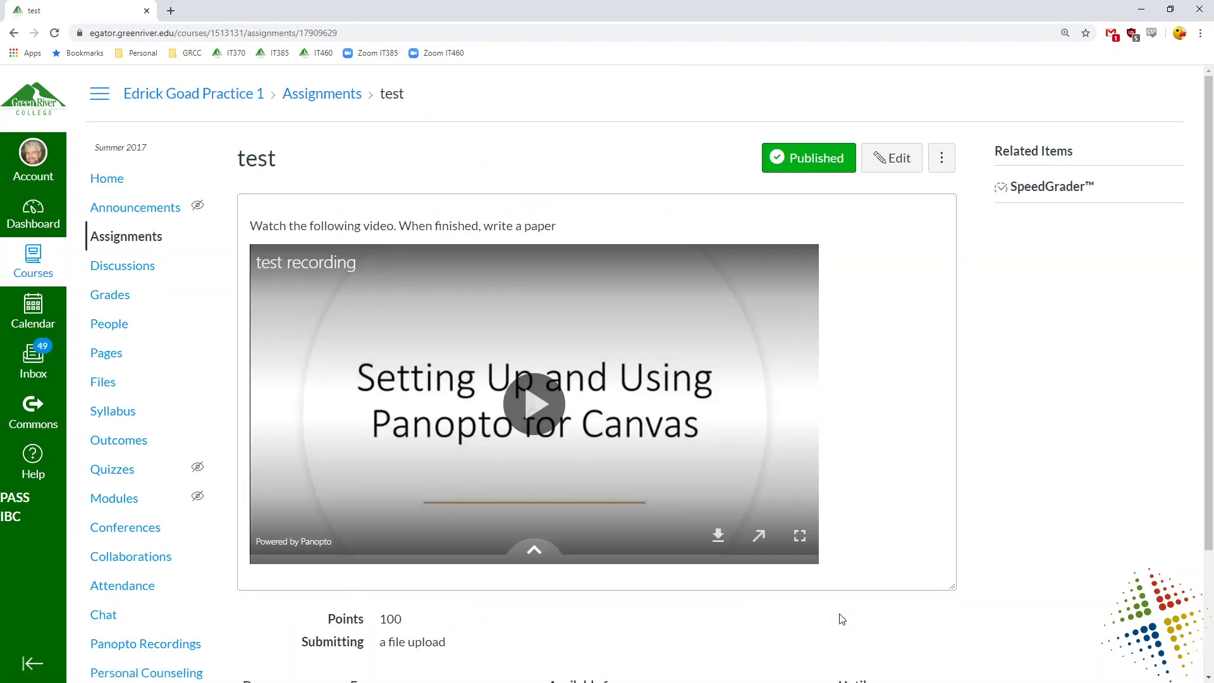
- Play the embedded 12-second 'test recording' on the published assignment, then pause it
click(533, 412)
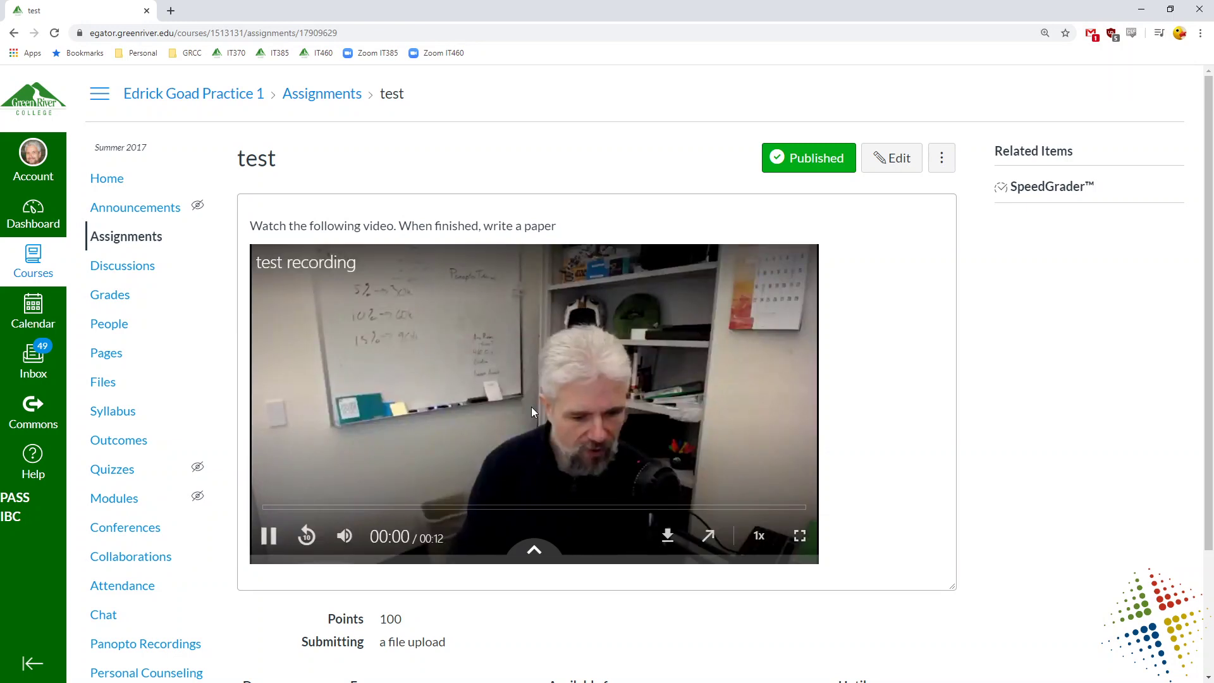
click(532, 407)
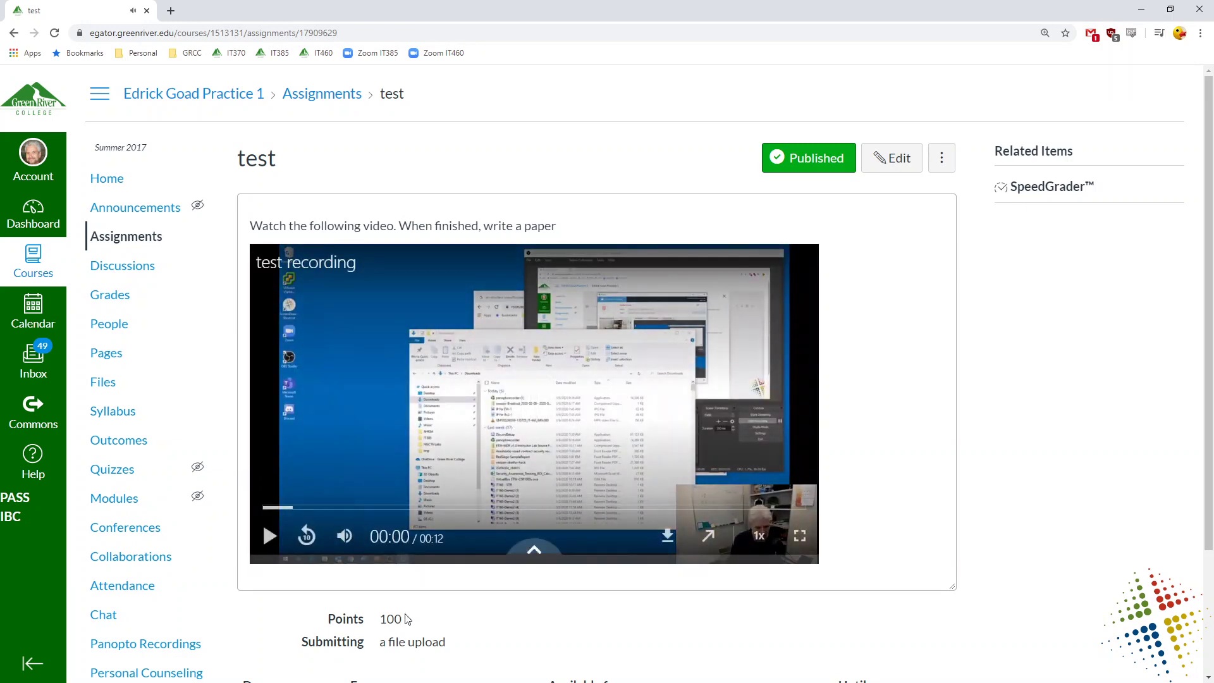
scroll(411, 617, down, 1)
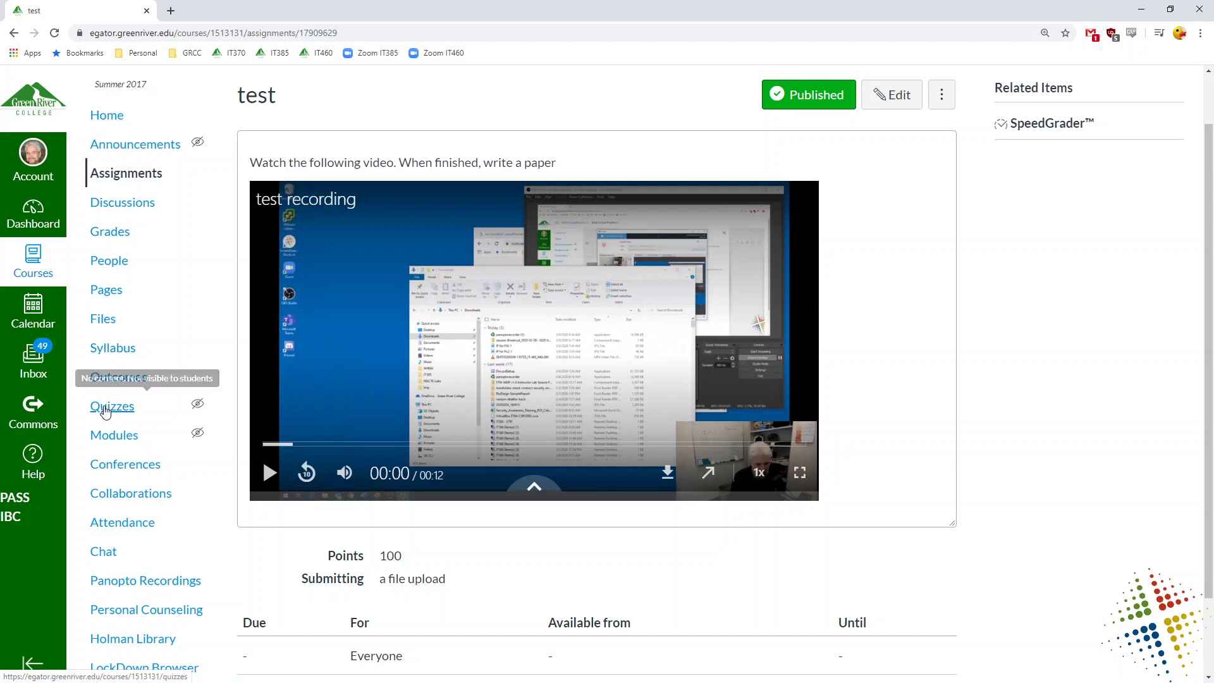
- Create a new quiz whose instructions embed the March 6 'Ansible Roles' Panopto recording
click(104, 406)
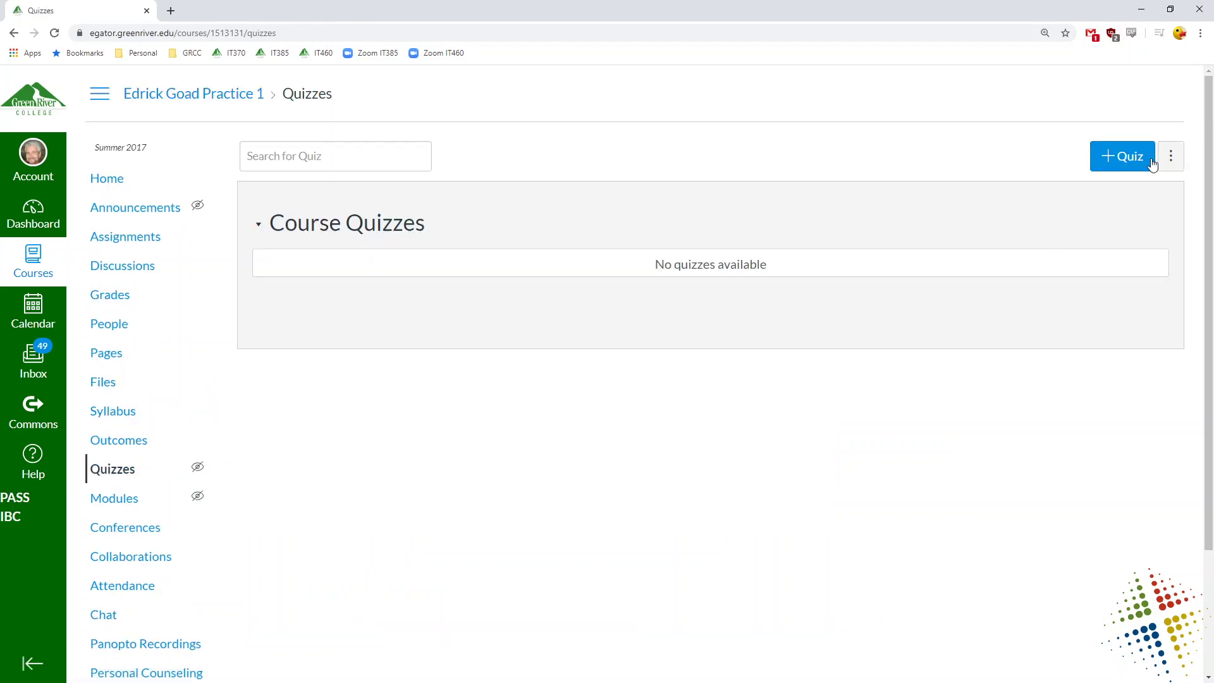
click(1115, 155)
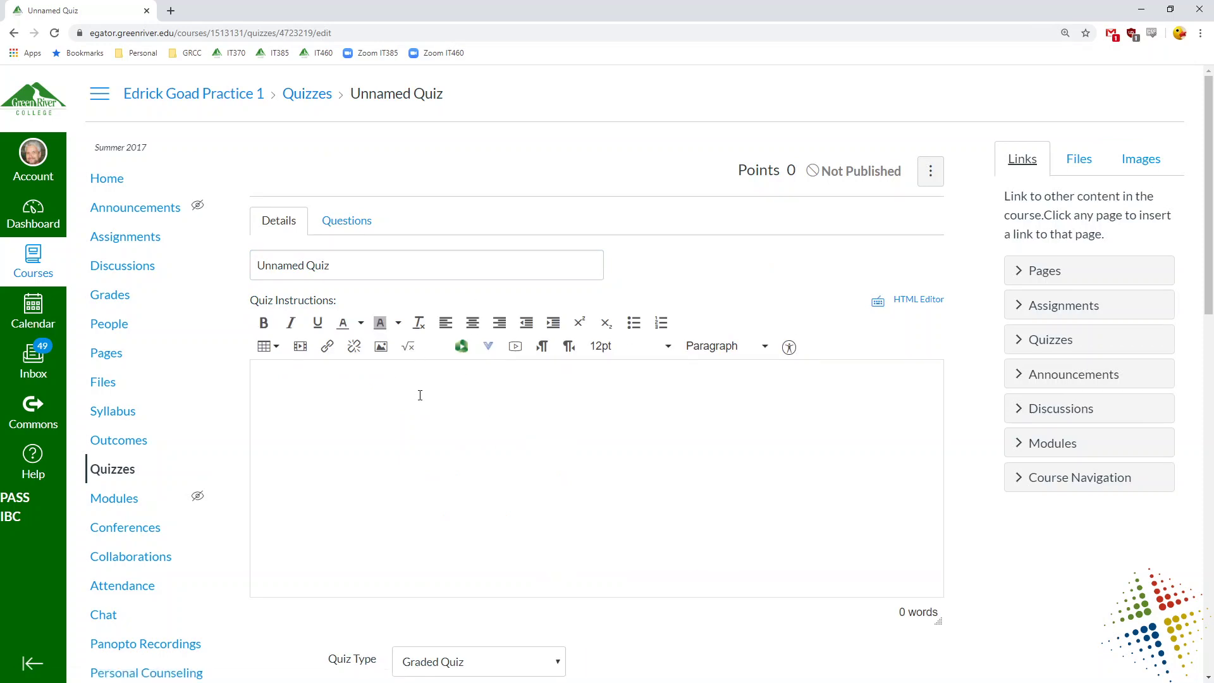
drag(256, 302, 333, 302)
click(458, 352)
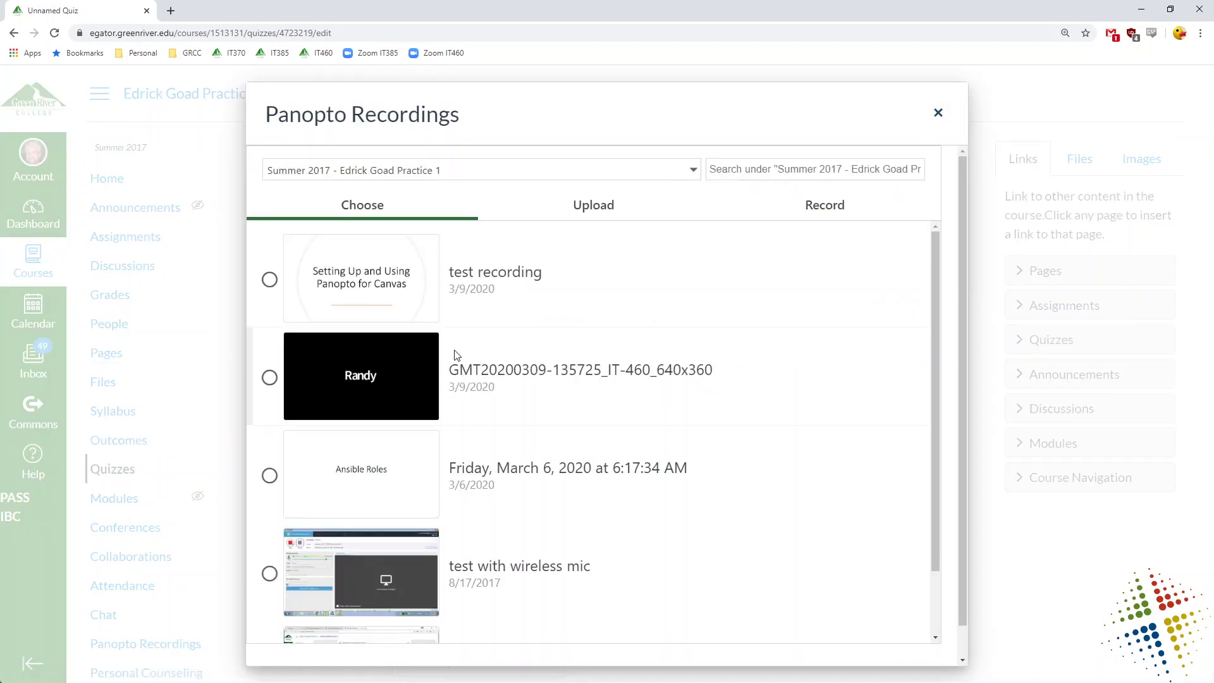
click(353, 475)
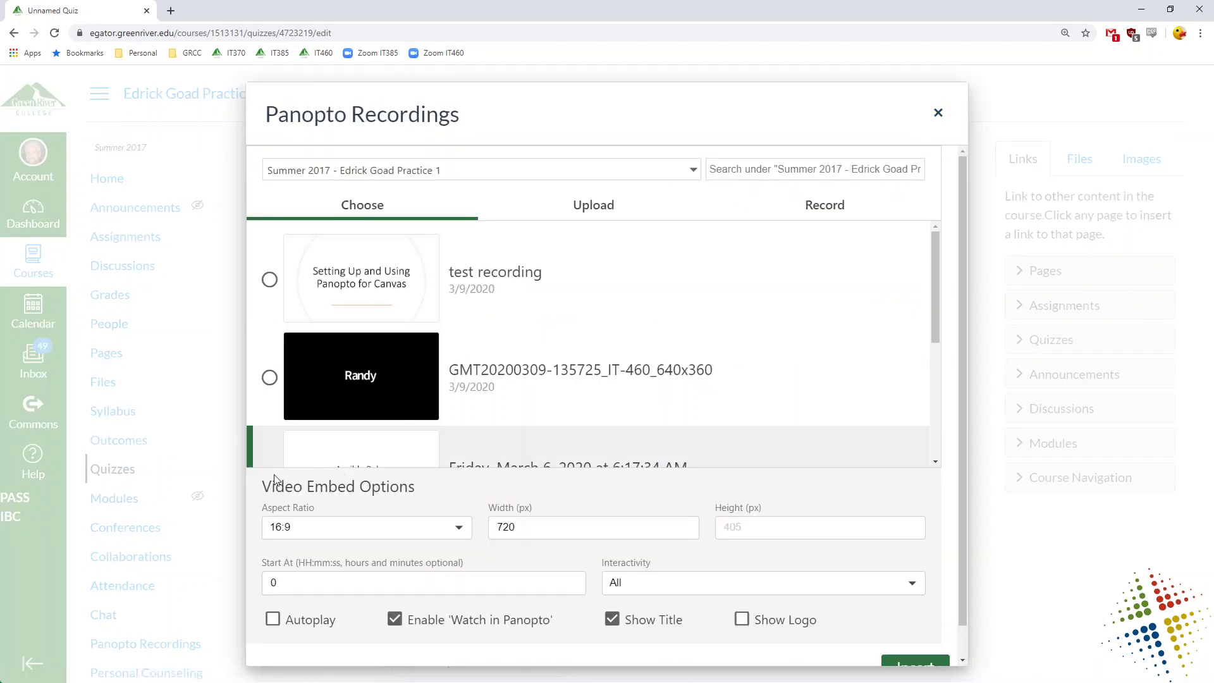
click(941, 661)
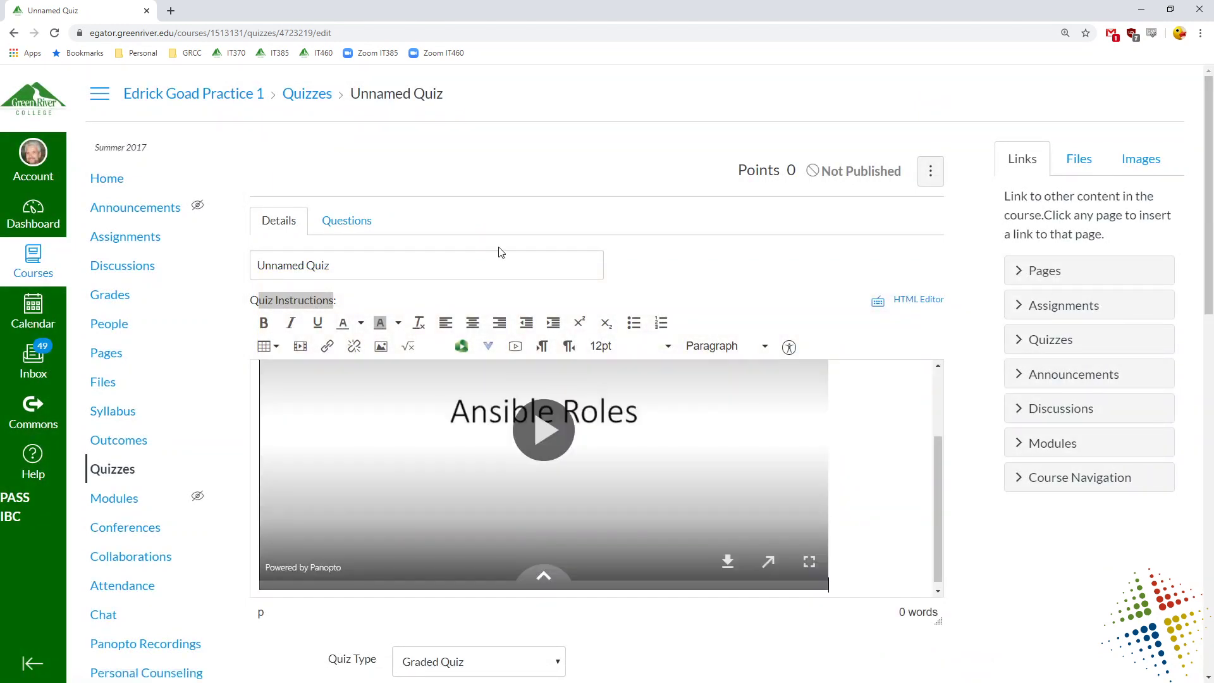
click(349, 226)
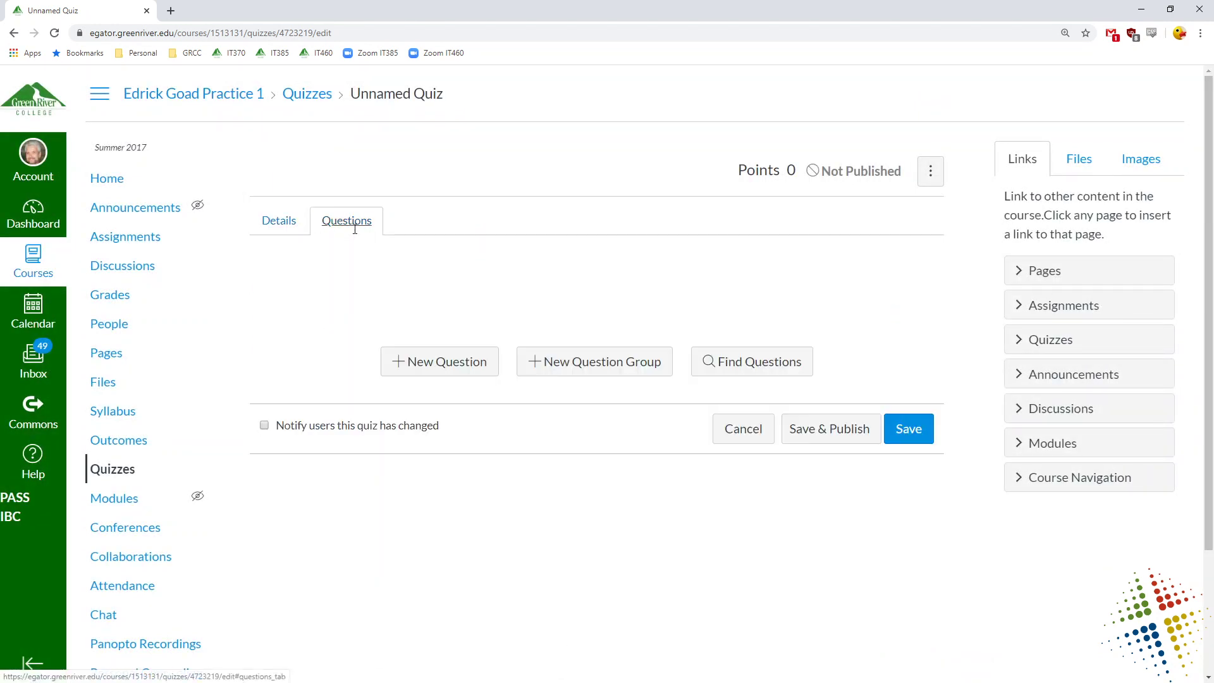
- Add the question 'Which is betters Star Trek or Star Wars?' with Star Wars correct and Star Trek
click(417, 361)
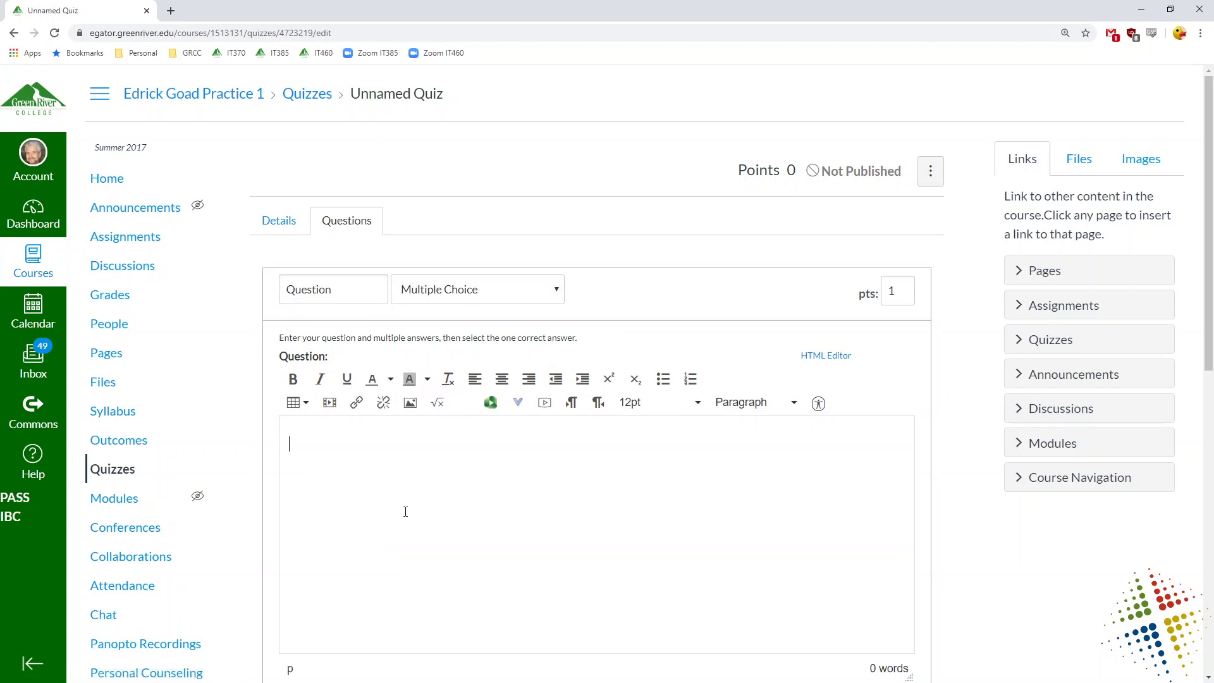
text(Which is betters Star Trek or Star)
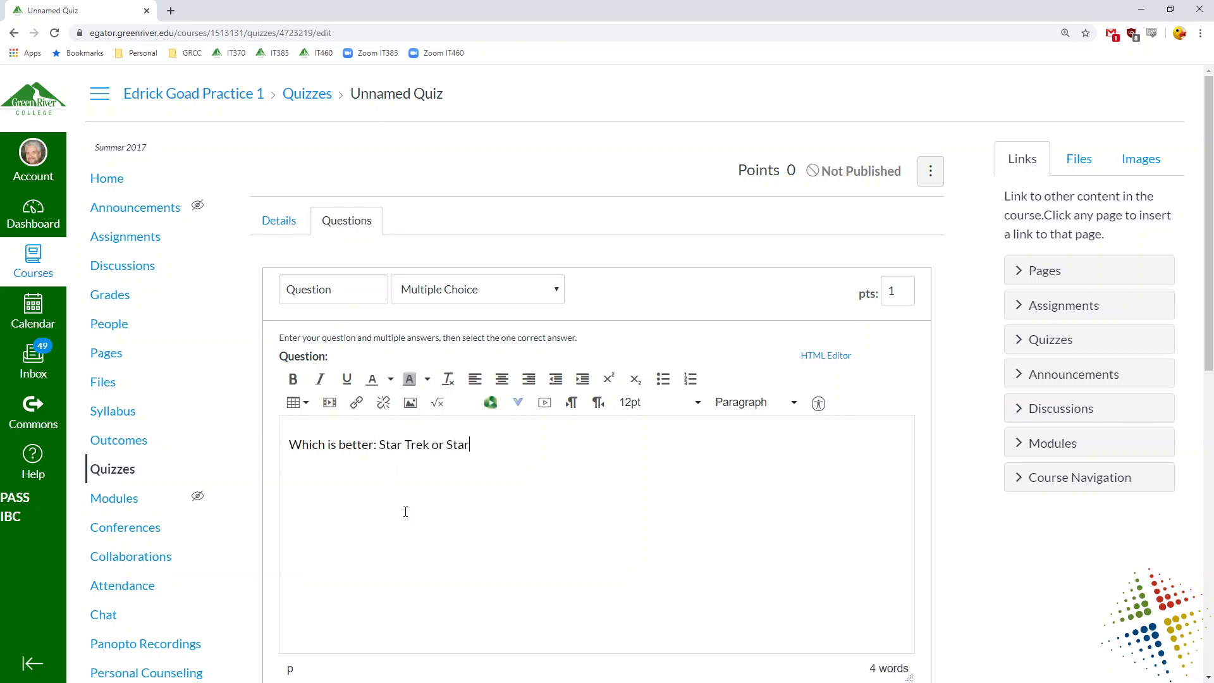
text( Wars?)
scroll(954, 480, down, 8)
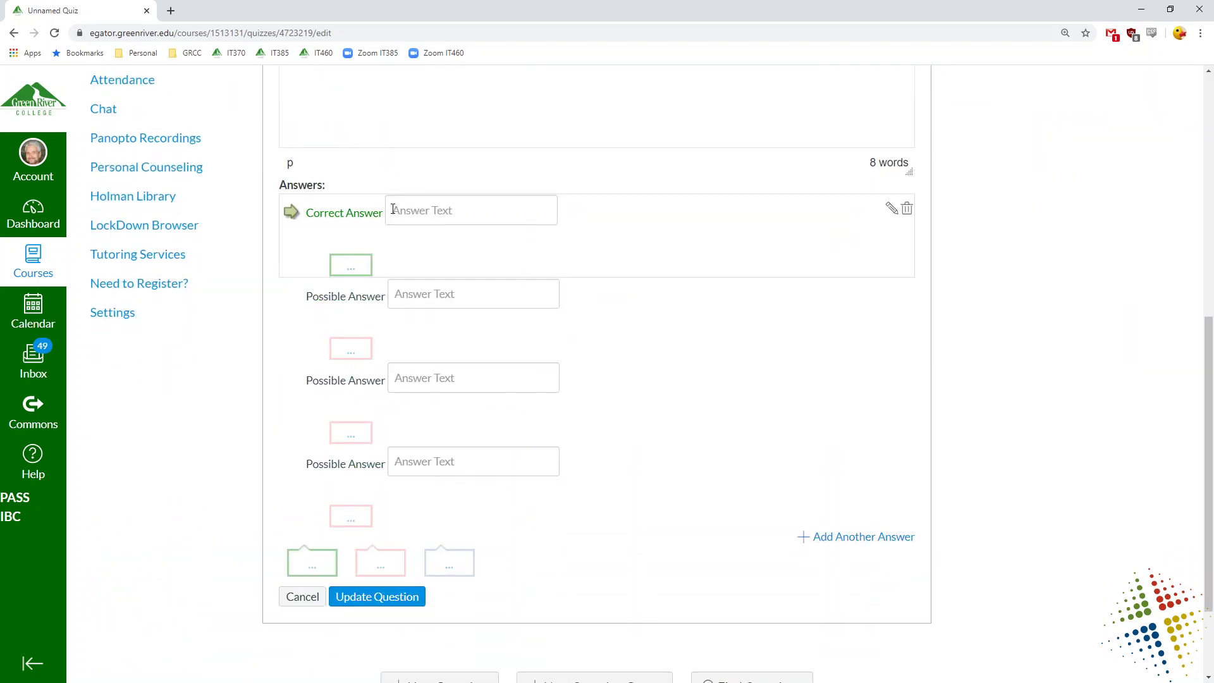
click(393, 209)
text(S)
key(Tab)
key(Tab)
key(Tab)
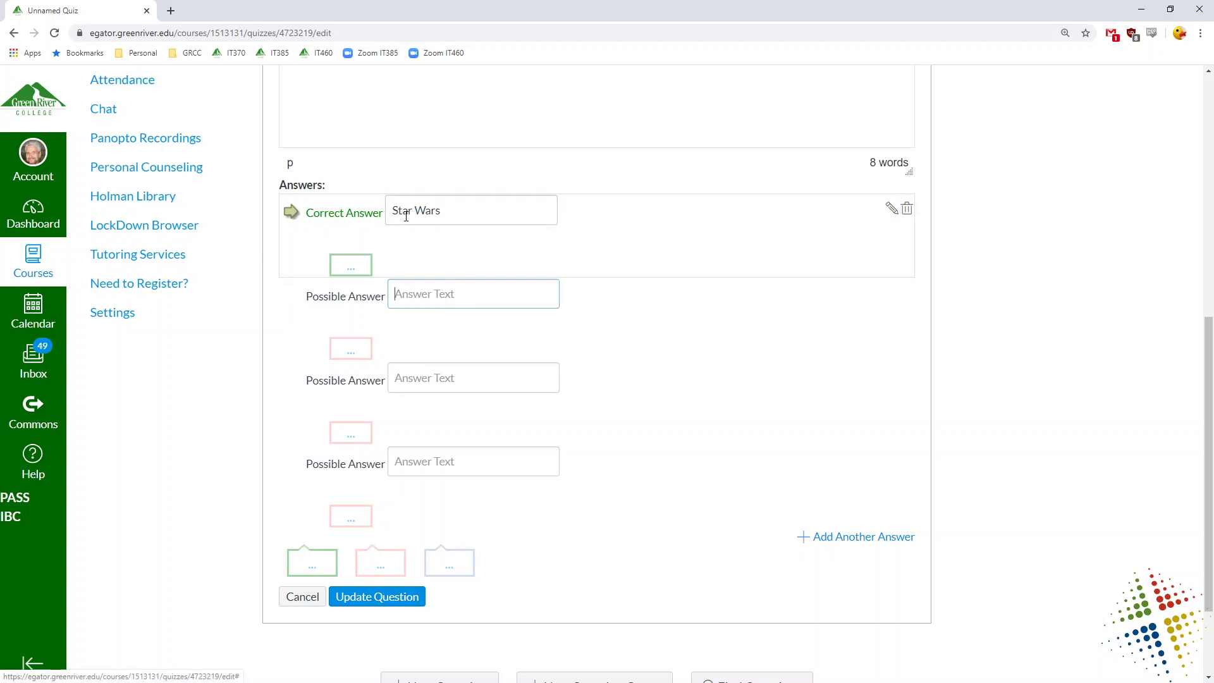
text(Star Trek)
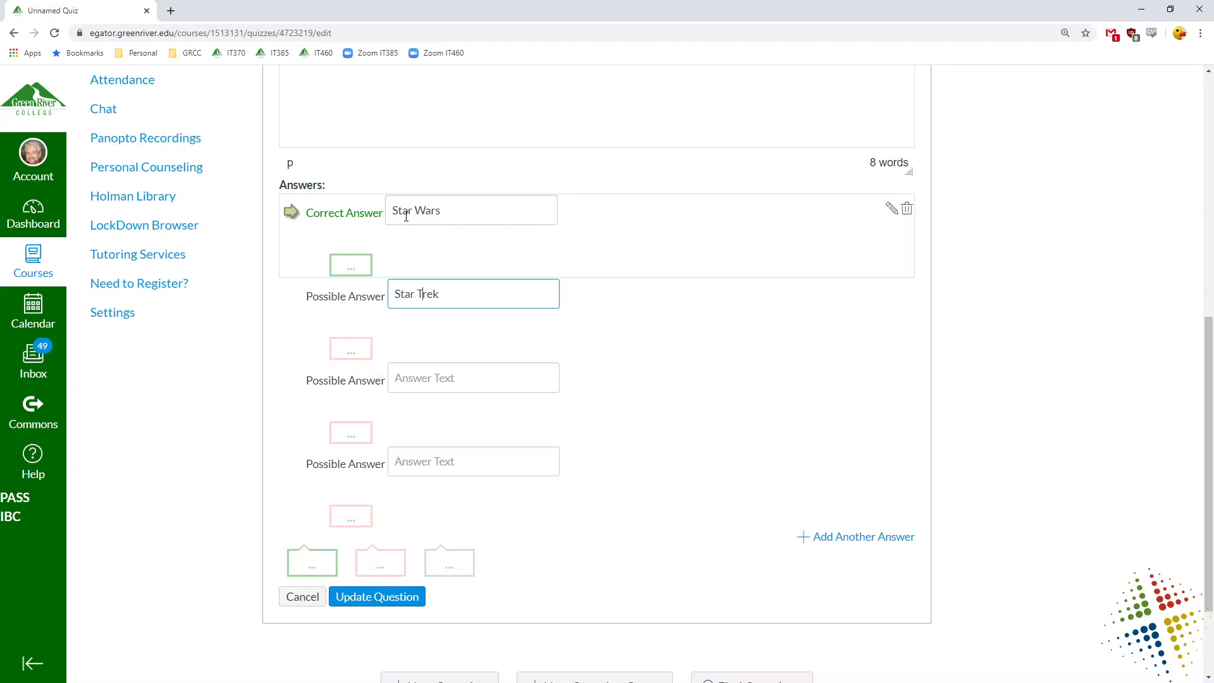
- Save the question, publish the quiz, and return to the course home page
click(358, 596)
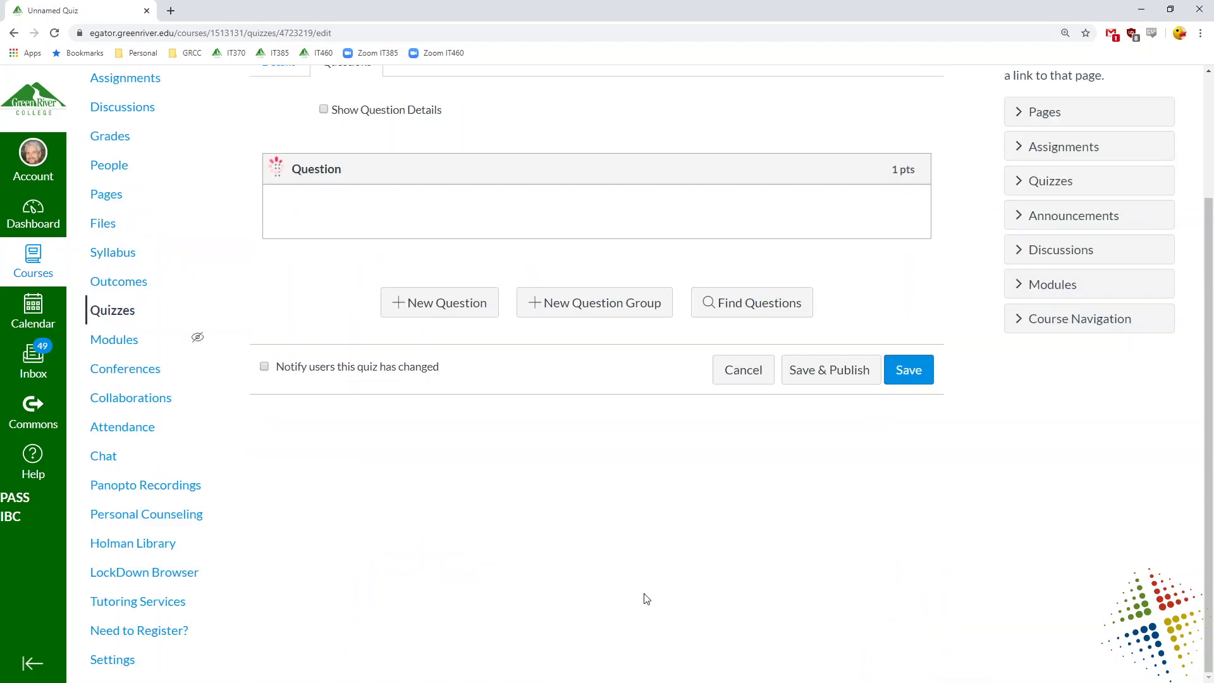
click(850, 381)
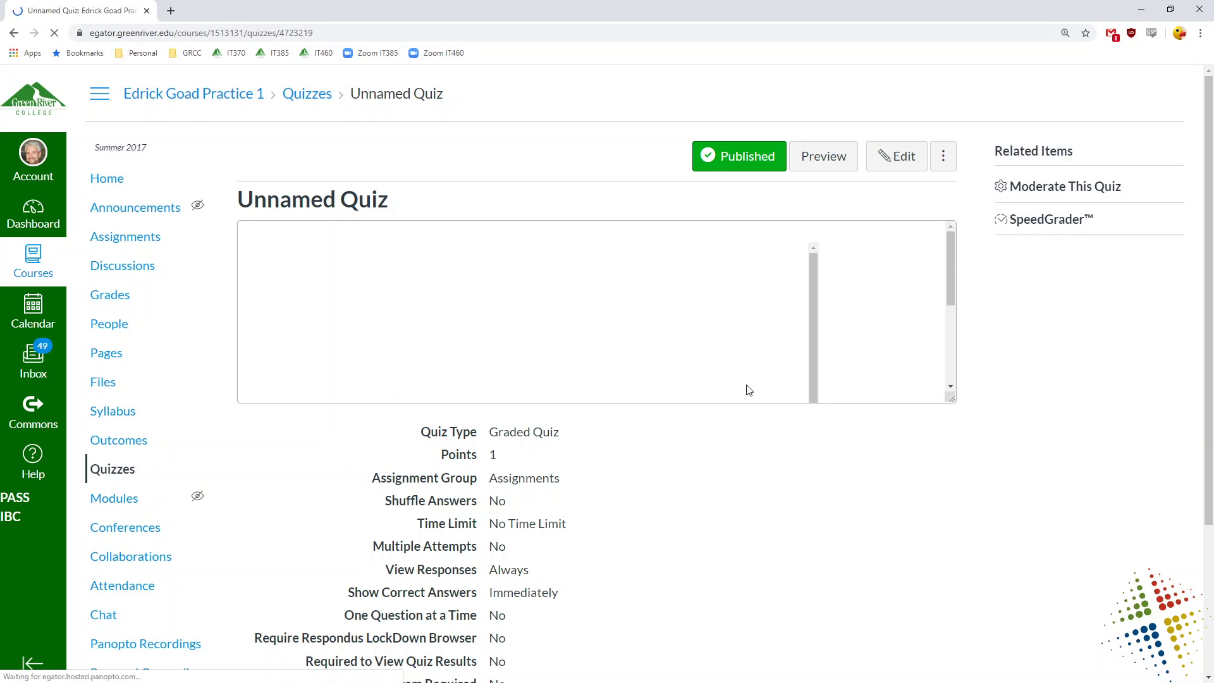
click(104, 179)
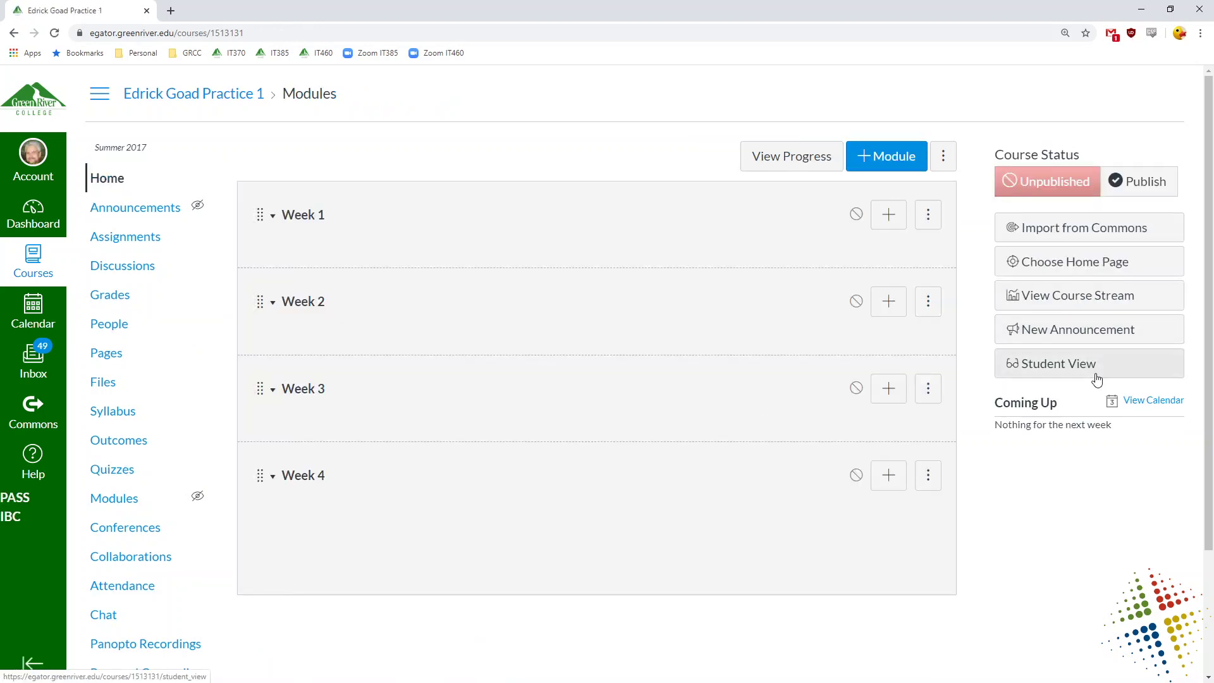
- In Student View, open the Unnamed Quiz and start taking it to check the video
click(1093, 375)
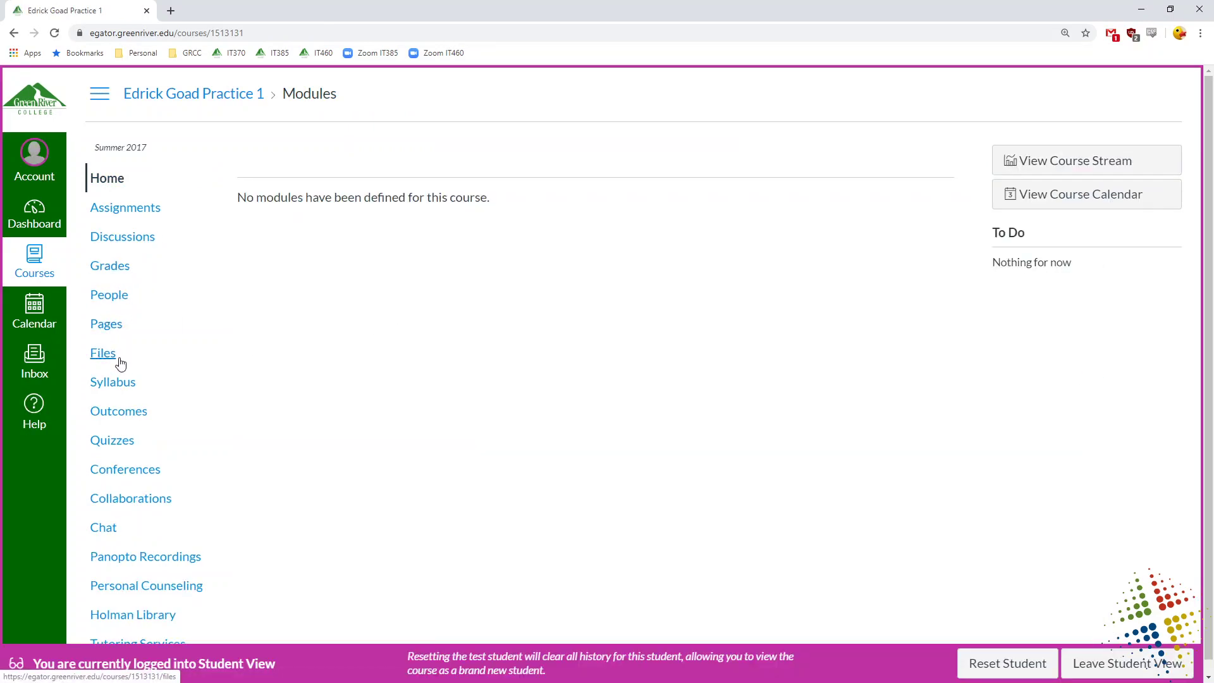
click(119, 443)
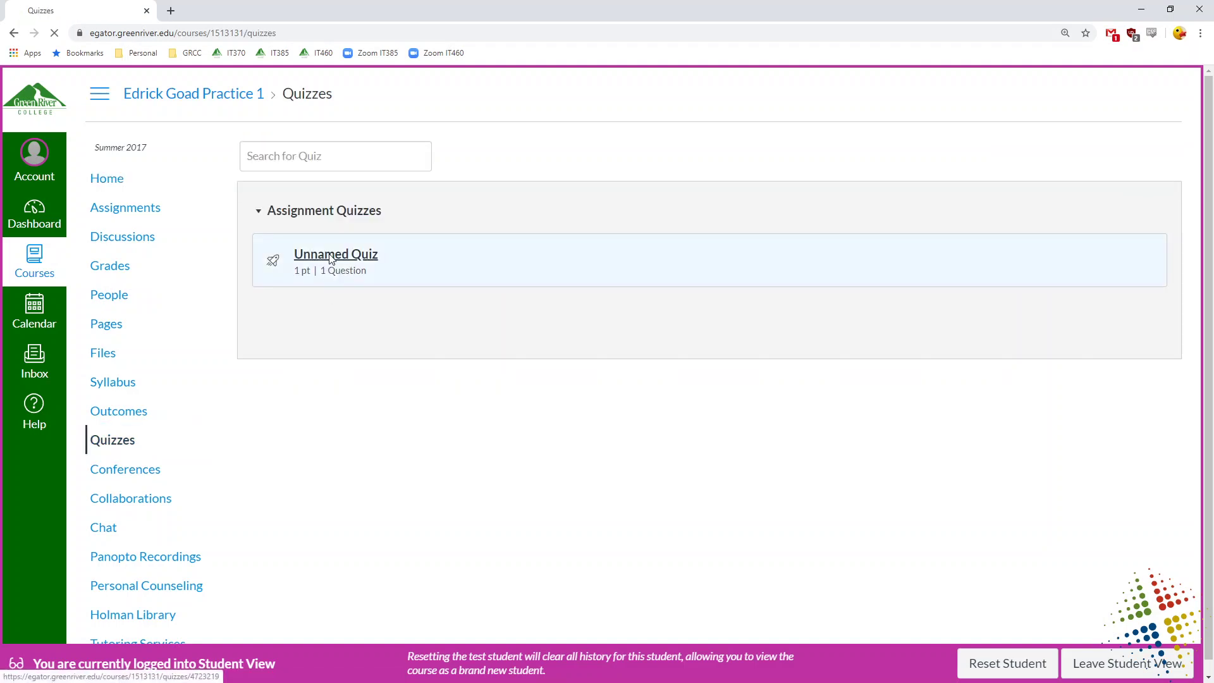
click(330, 257)
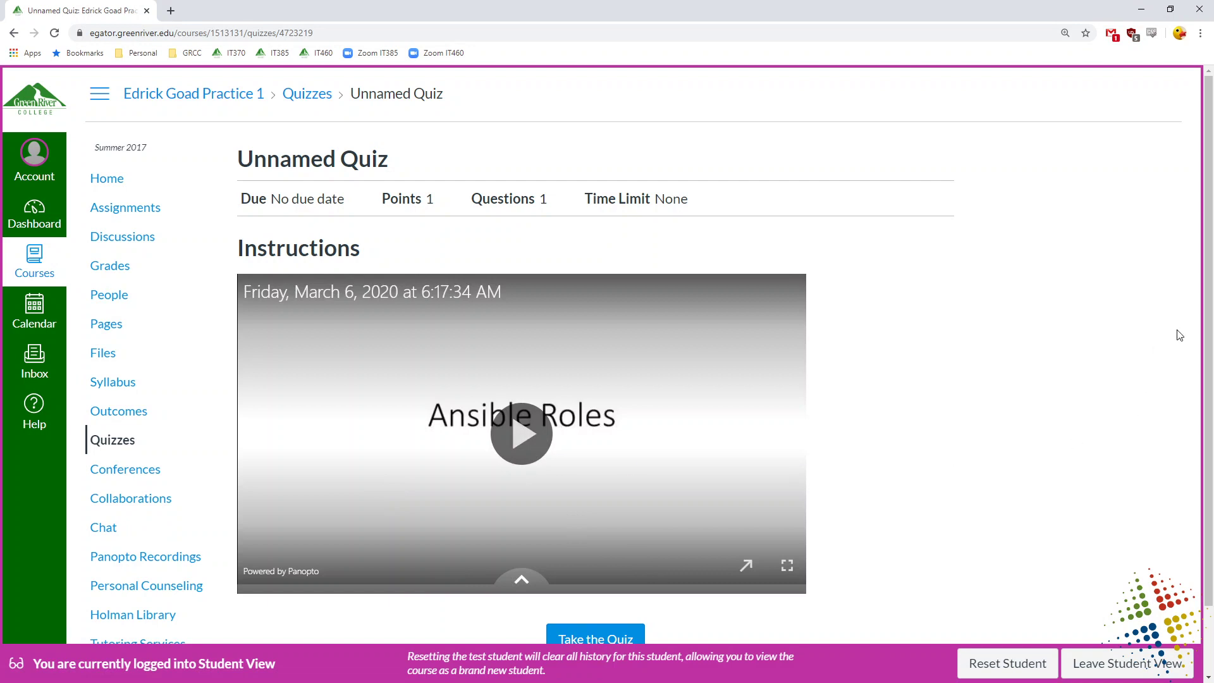
scroll(928, 502, down, 2)
click(579, 562)
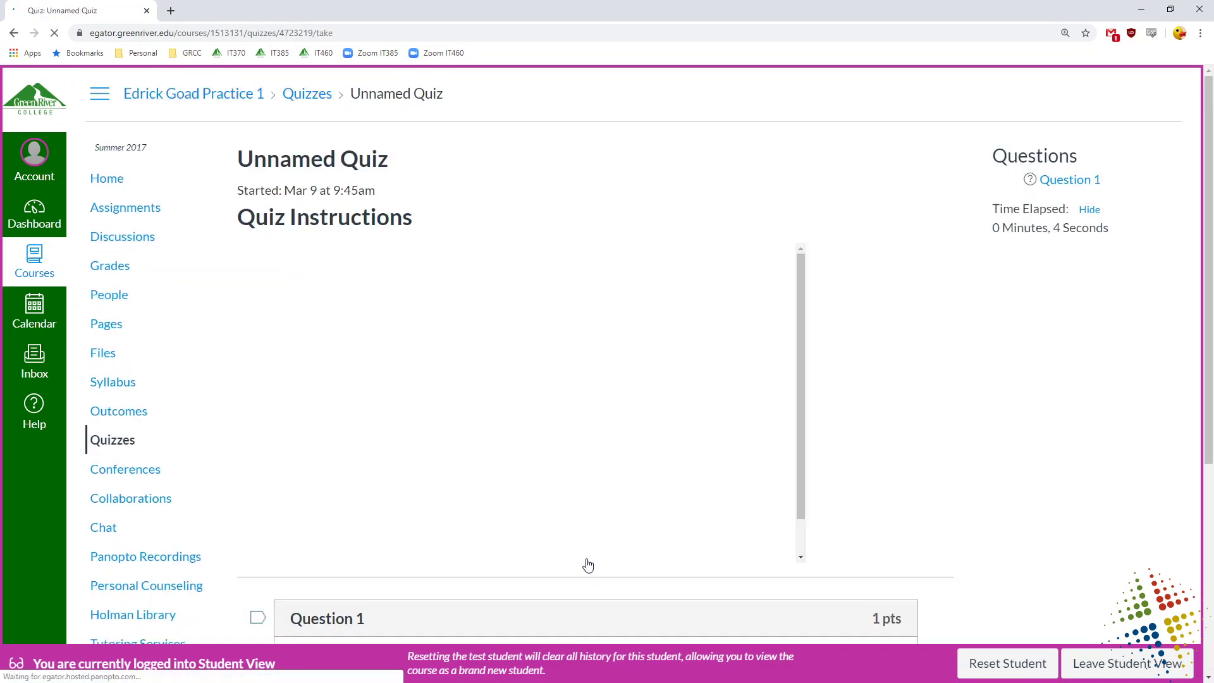
scroll(1072, 545, down, 4)
scroll(1011, 531, up, 4)
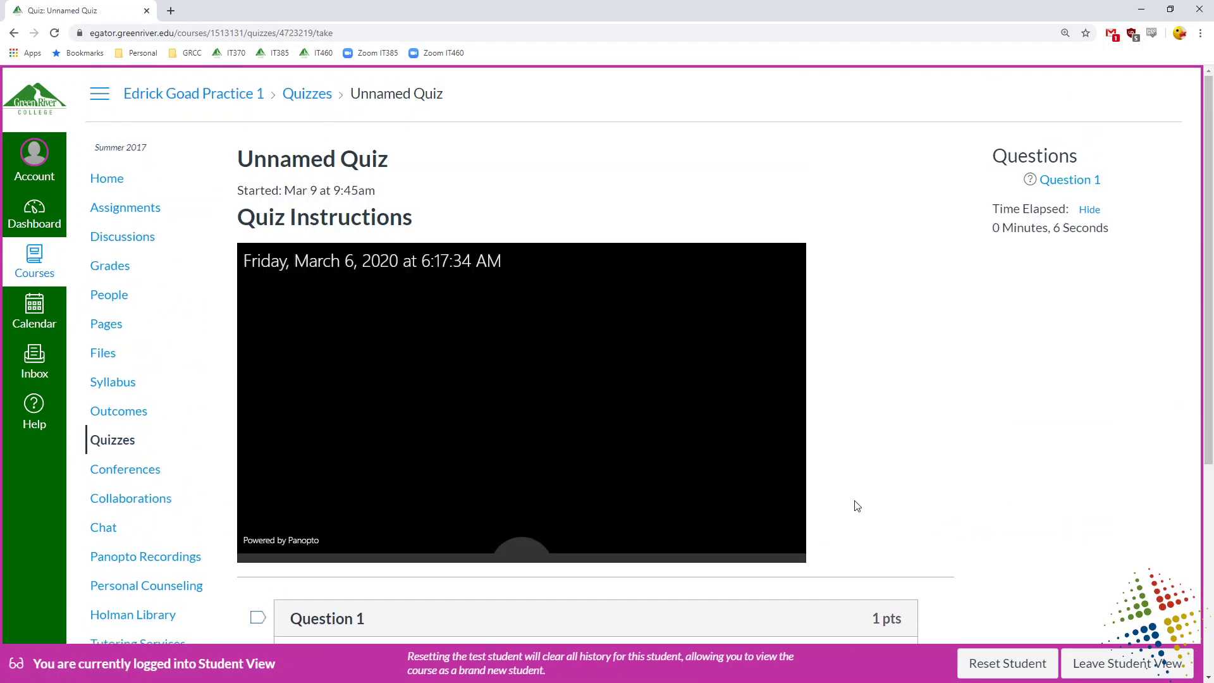
scroll(1028, 408, down, 5)
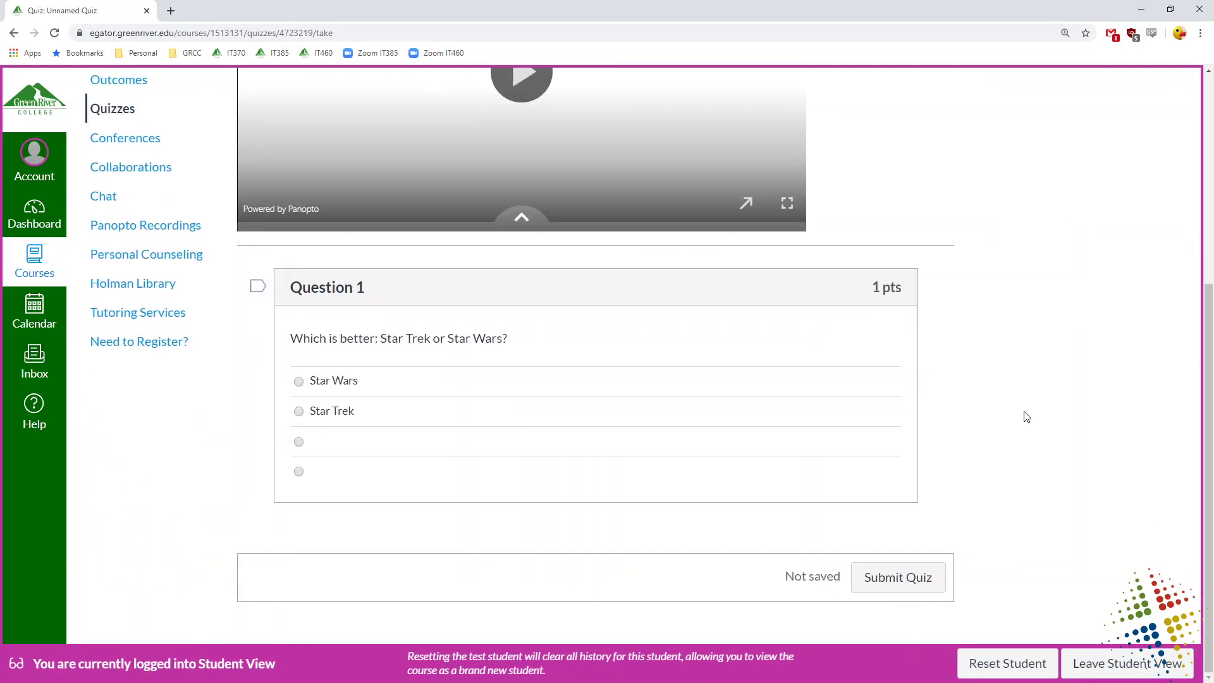
scroll(1026, 416, up, 5)
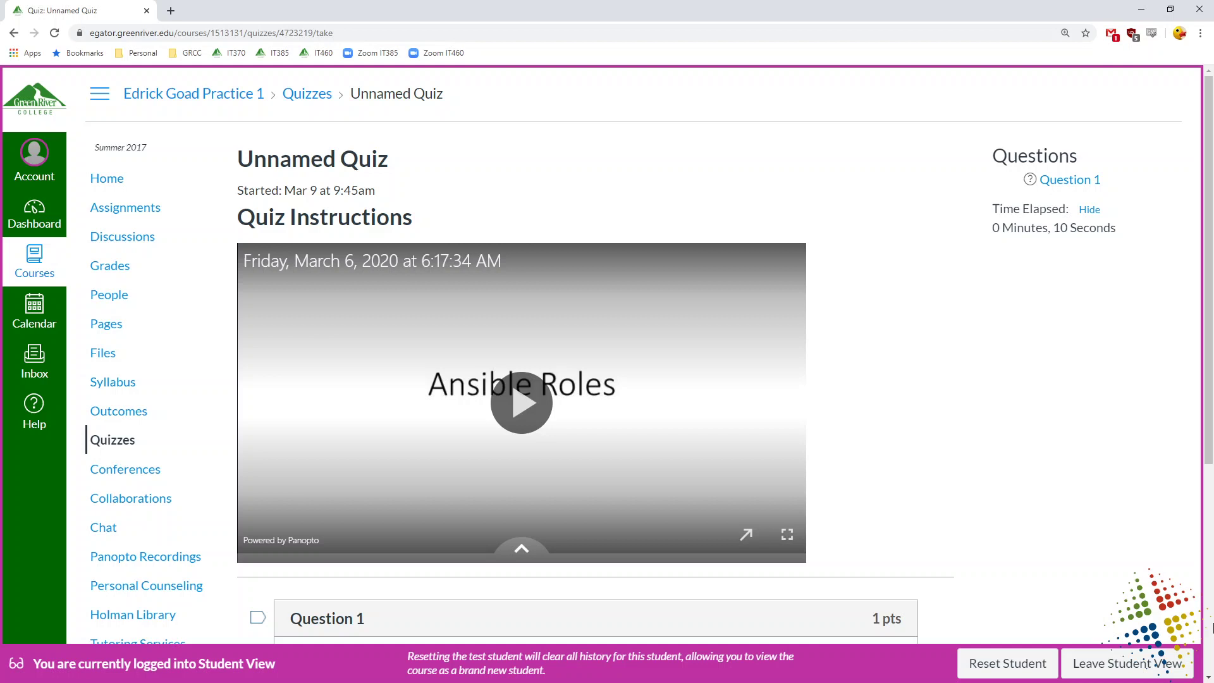
- Leave Student View and create a new page from the course's Pages list
click(1129, 674)
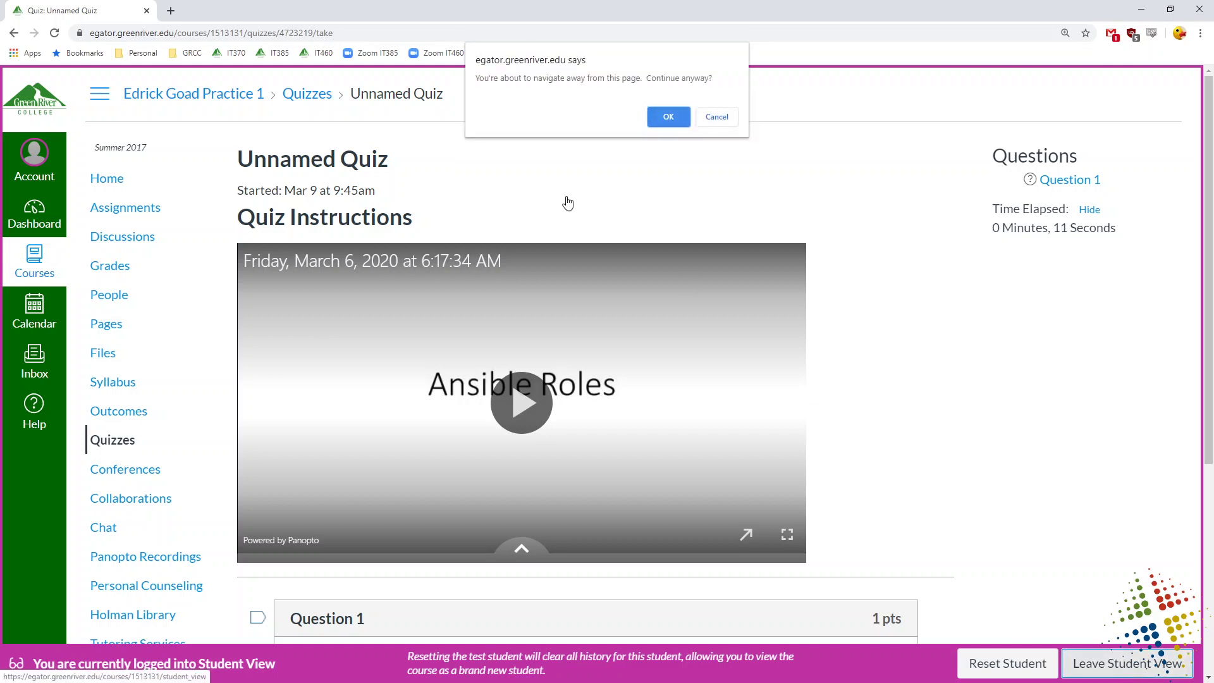
click(667, 120)
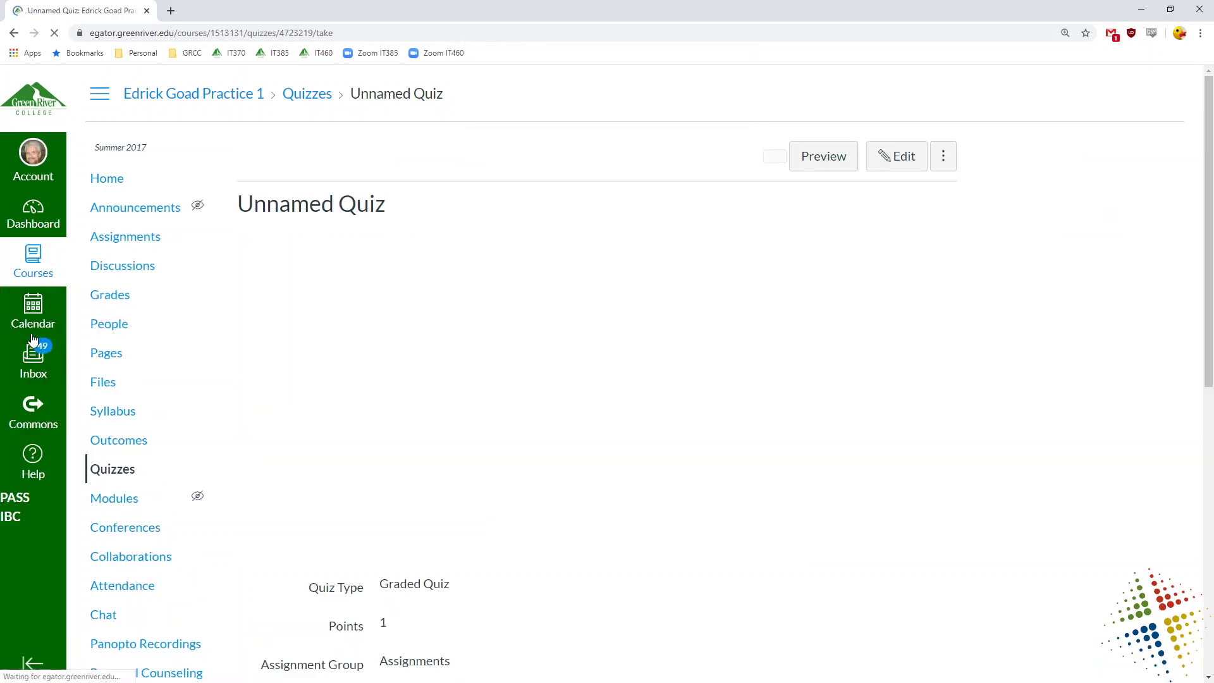
click(115, 354)
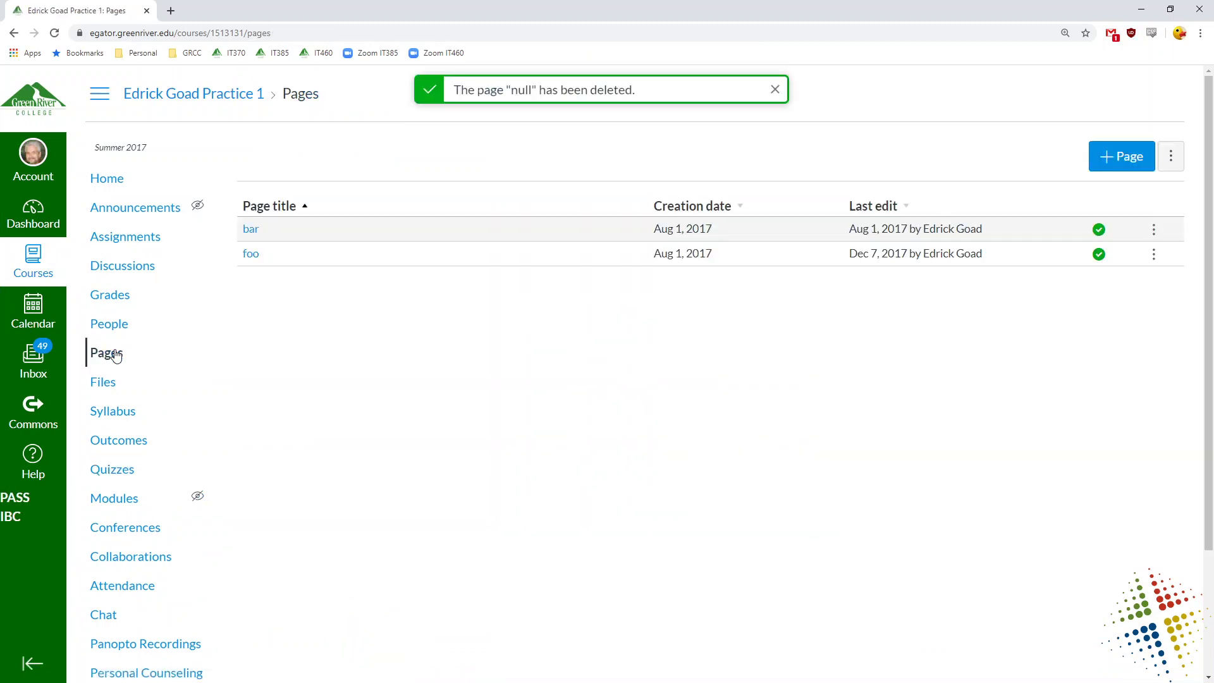
click(1124, 166)
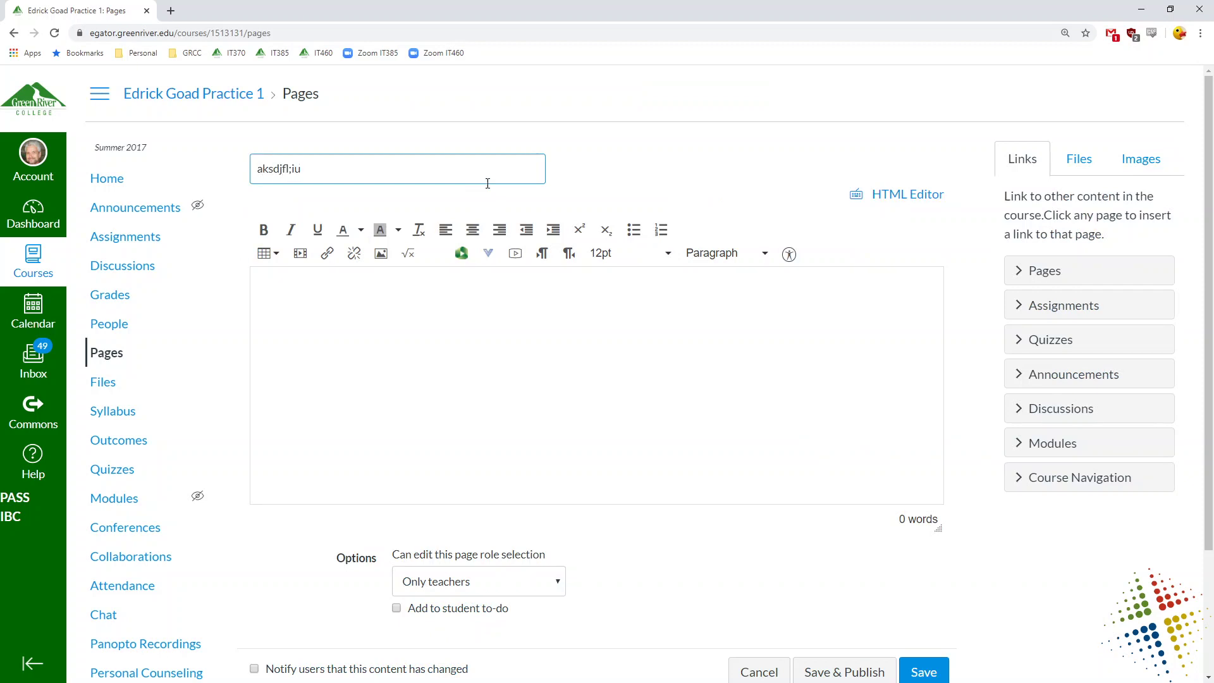
- Write the page body, embed the 'test with wireless mic' recording, and save and publish the page
click(469, 497)
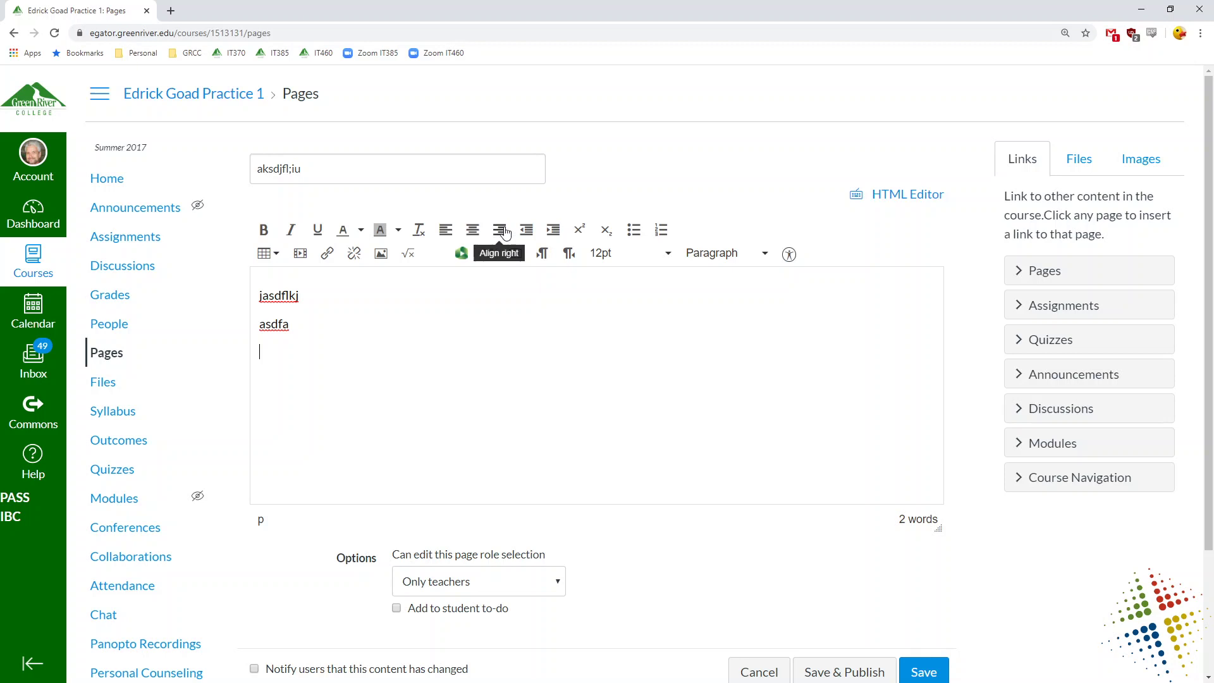
click(461, 253)
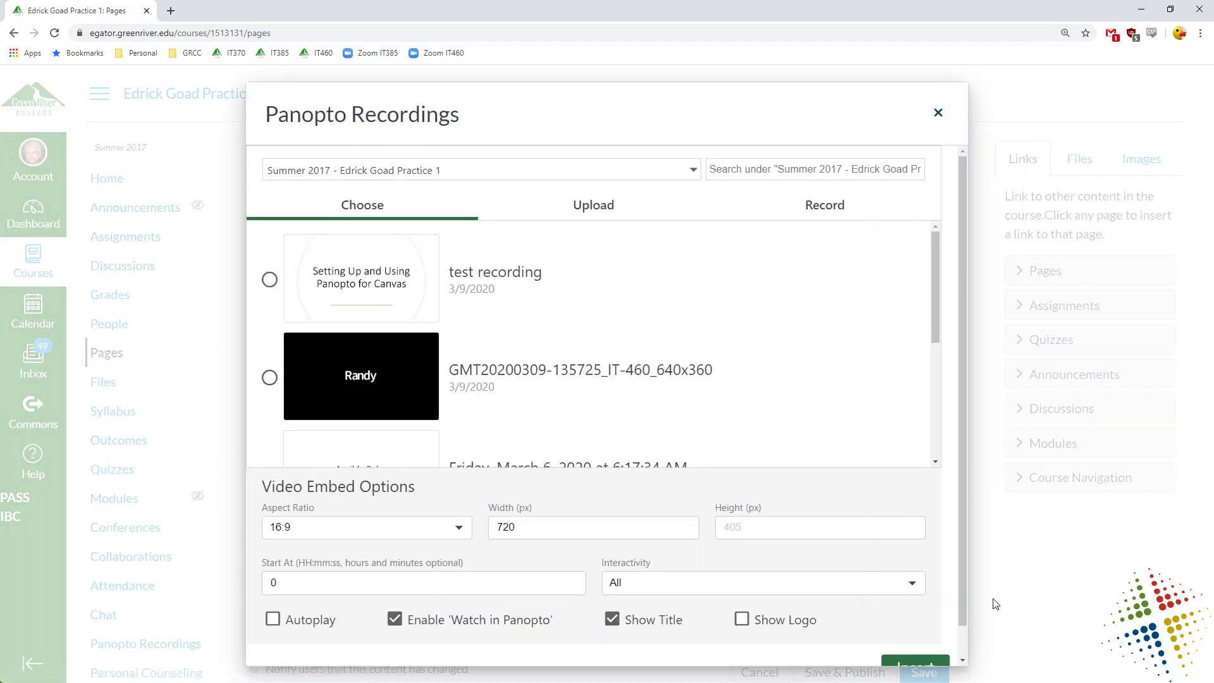
click(902, 663)
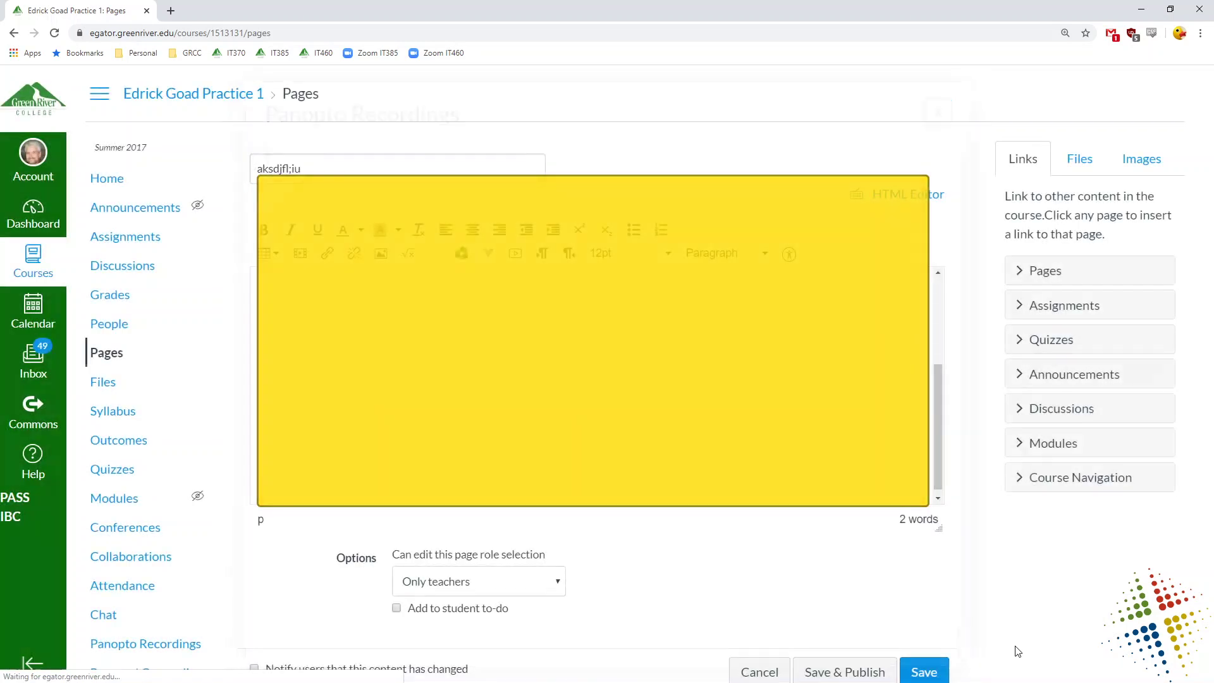
click(868, 670)
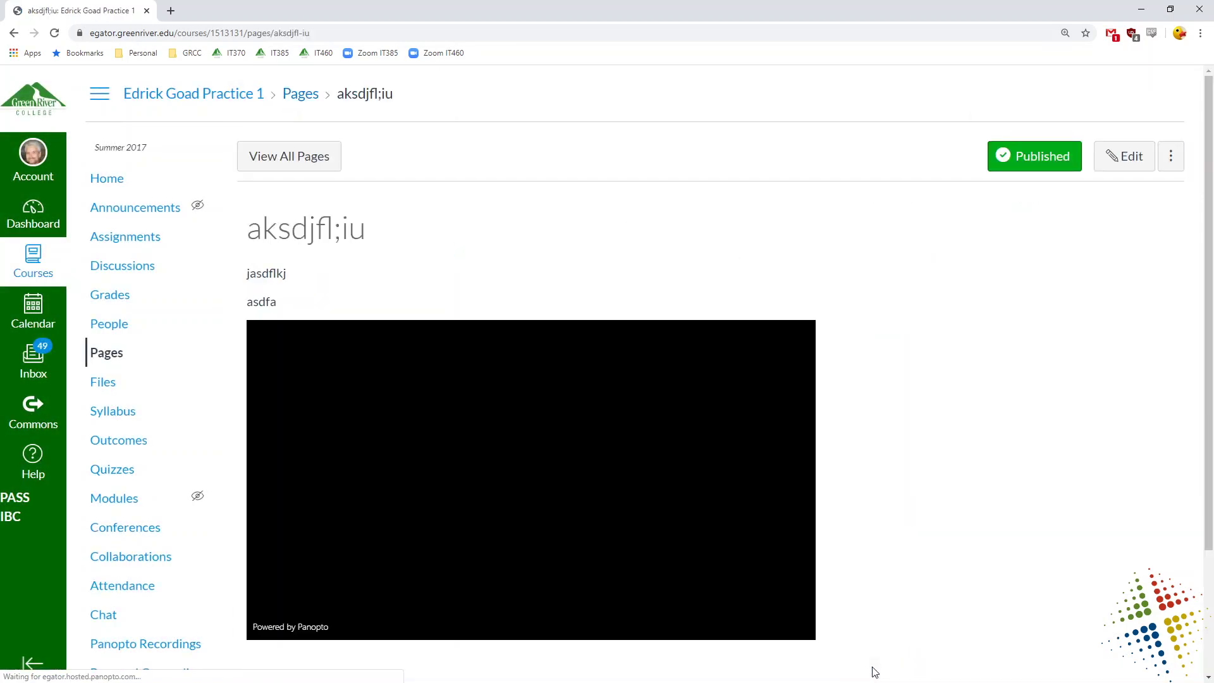
- Return from the 'aksdjfl;iu' page to the course home with its weekly modules
click(136, 184)
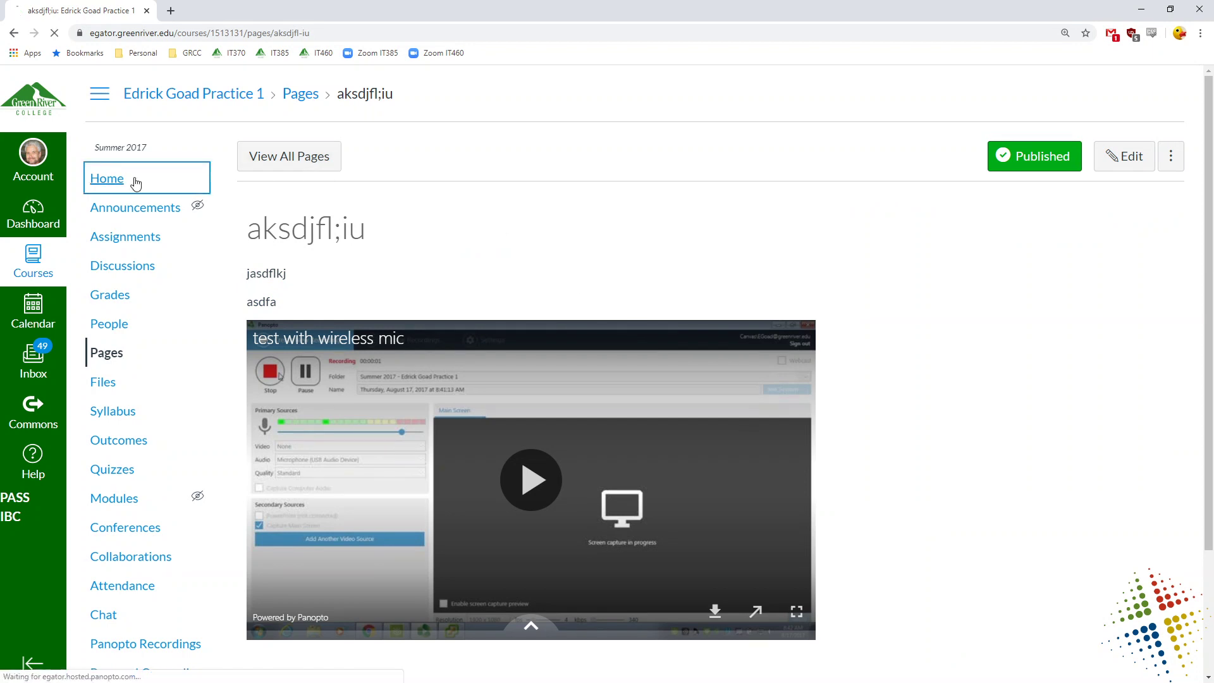